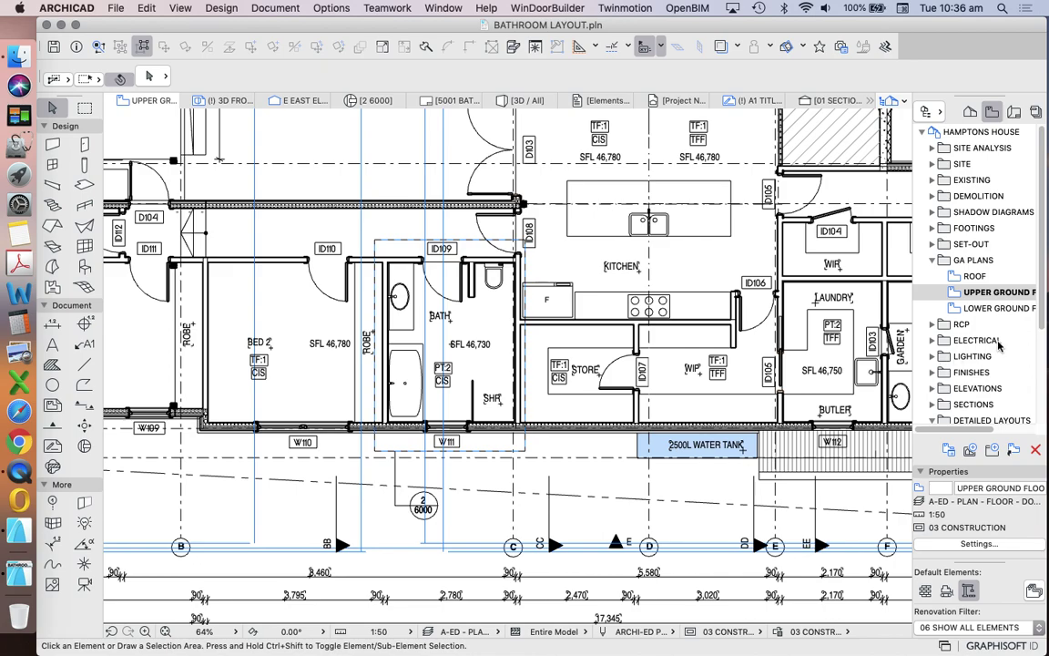
- Open the 5000 bathroom detailed layout from the 500 Detailed Layouts subset of the layout book
scroll(1015, 287, down, 3)
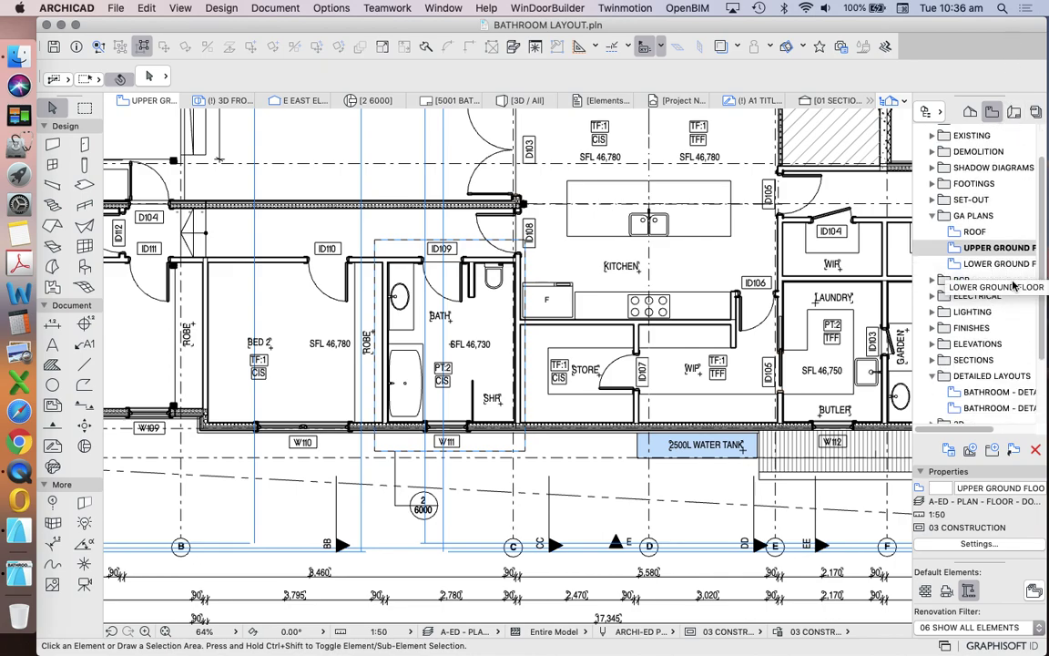
mouse_move(983, 433)
mouse_down()
mouse_move(1002, 435)
mouse_move(981, 434)
mouse_up()
click(1014, 112)
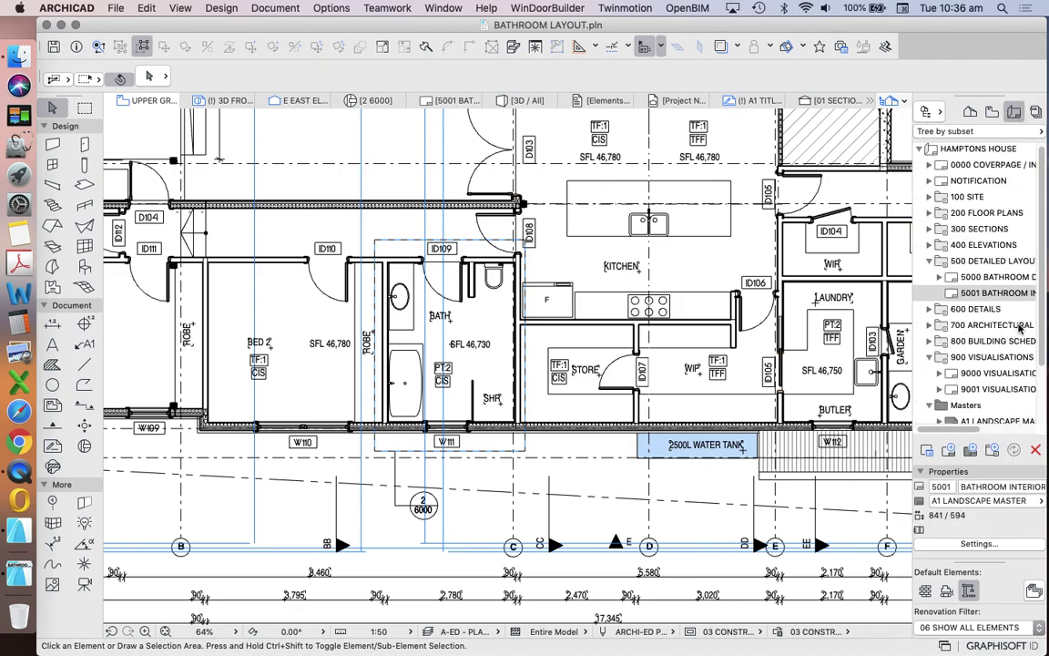
double_click(977, 276)
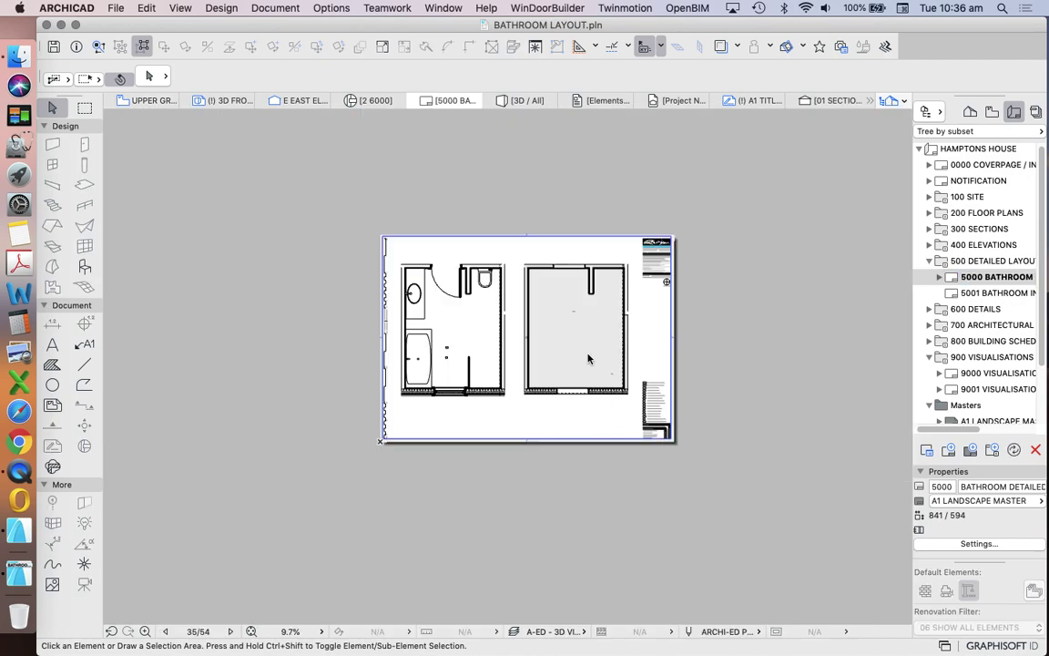
scroll(537, 344, up, 3)
scroll(637, 290, down, 3)
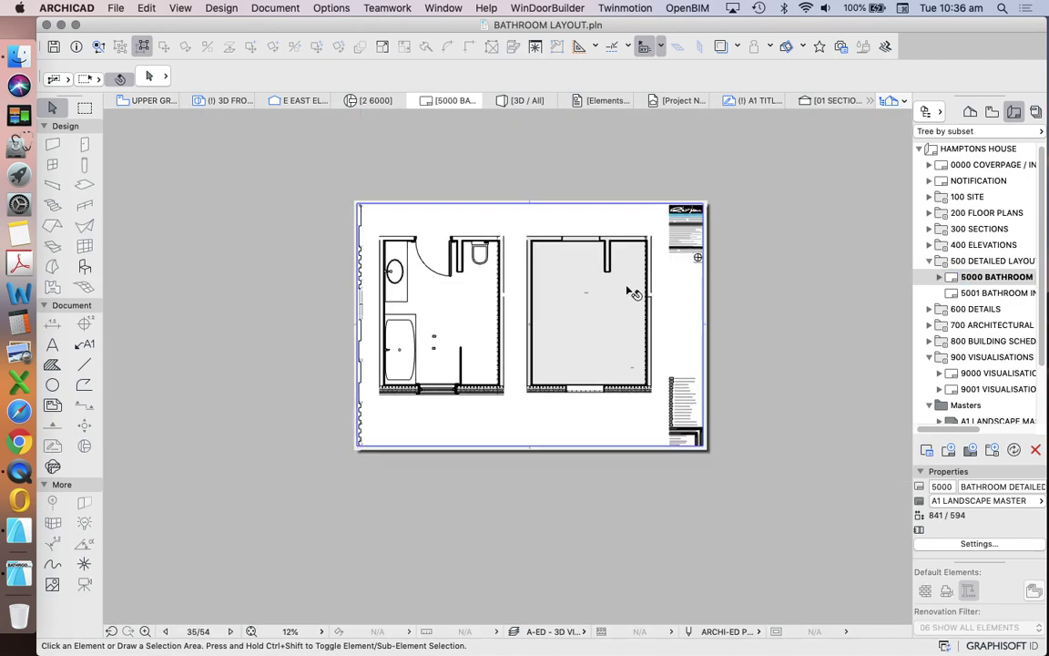
scroll(618, 283, up, 2)
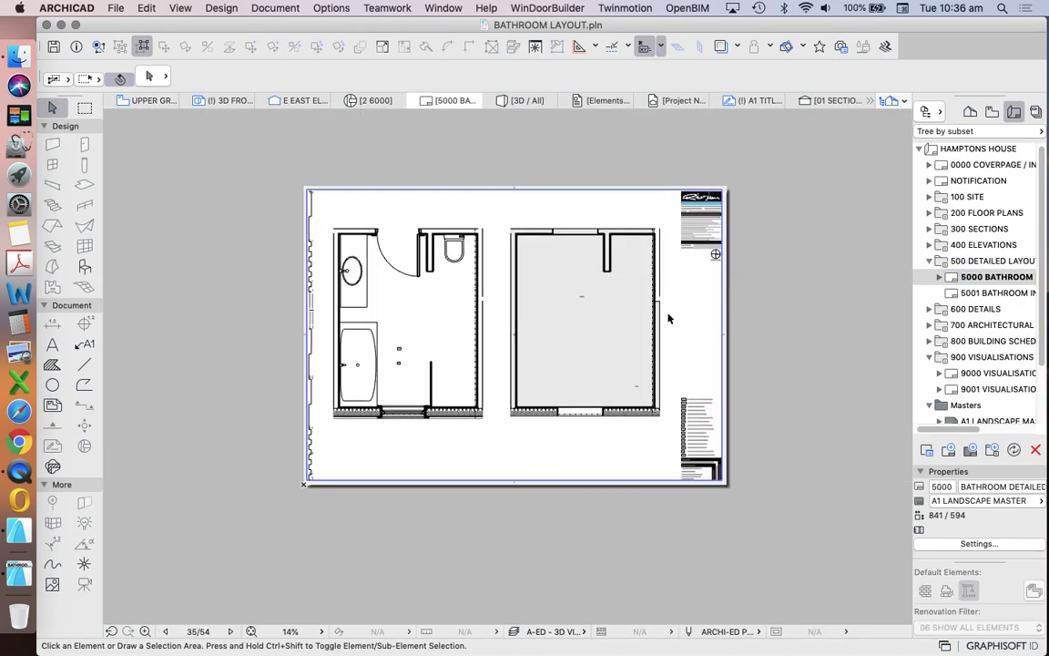
- Check the scale in the view settings of the Upper Ground Floor Plan view under GA Plans
click(996, 116)
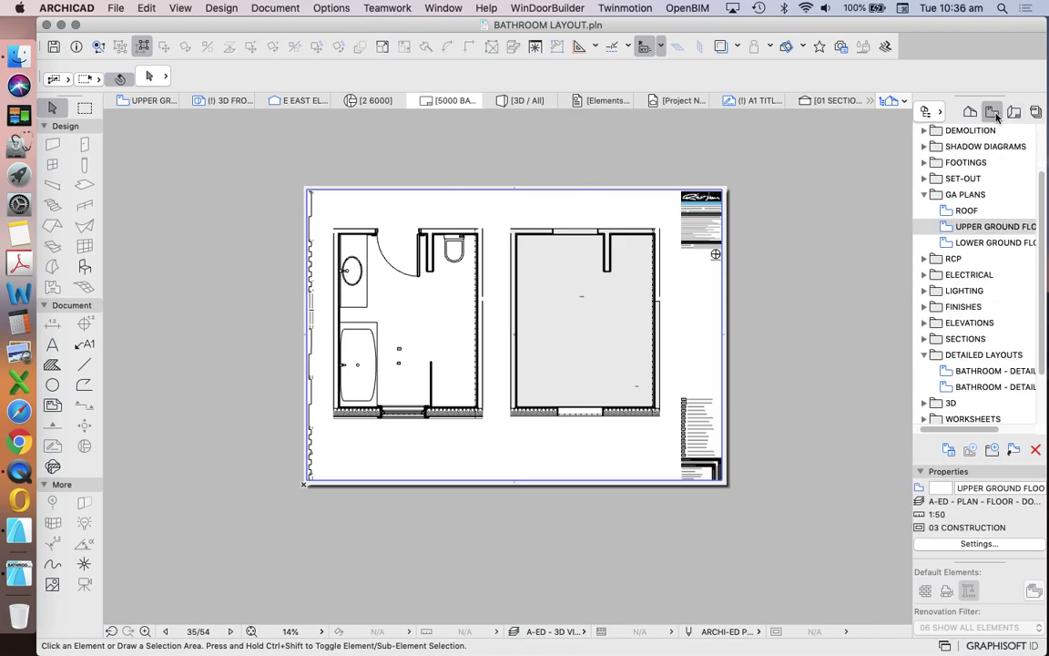
right_click(971, 231)
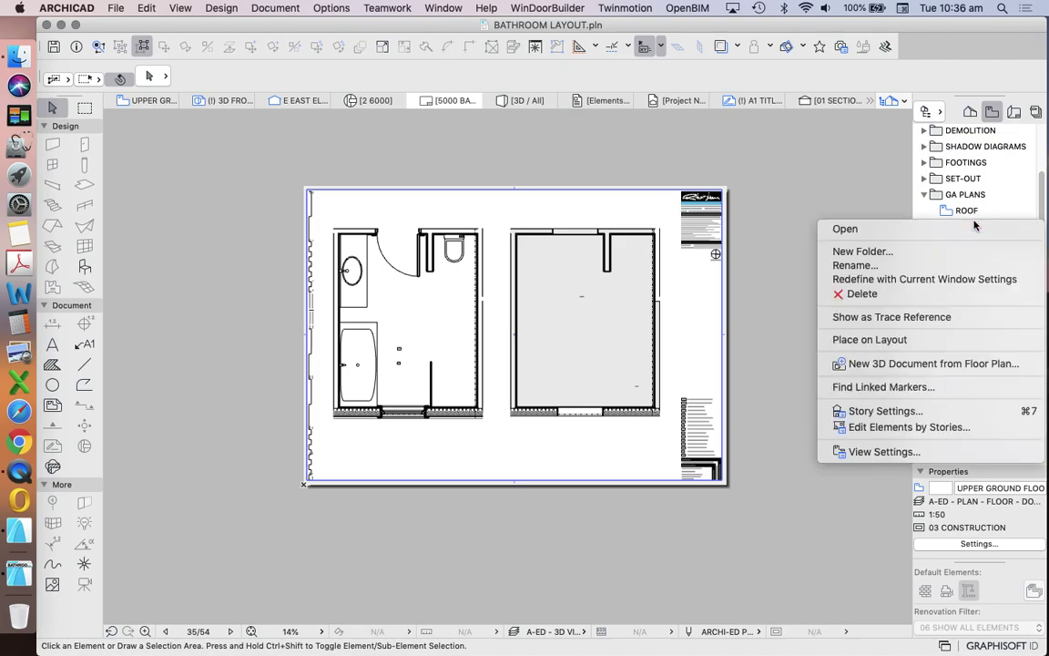
click(814, 420)
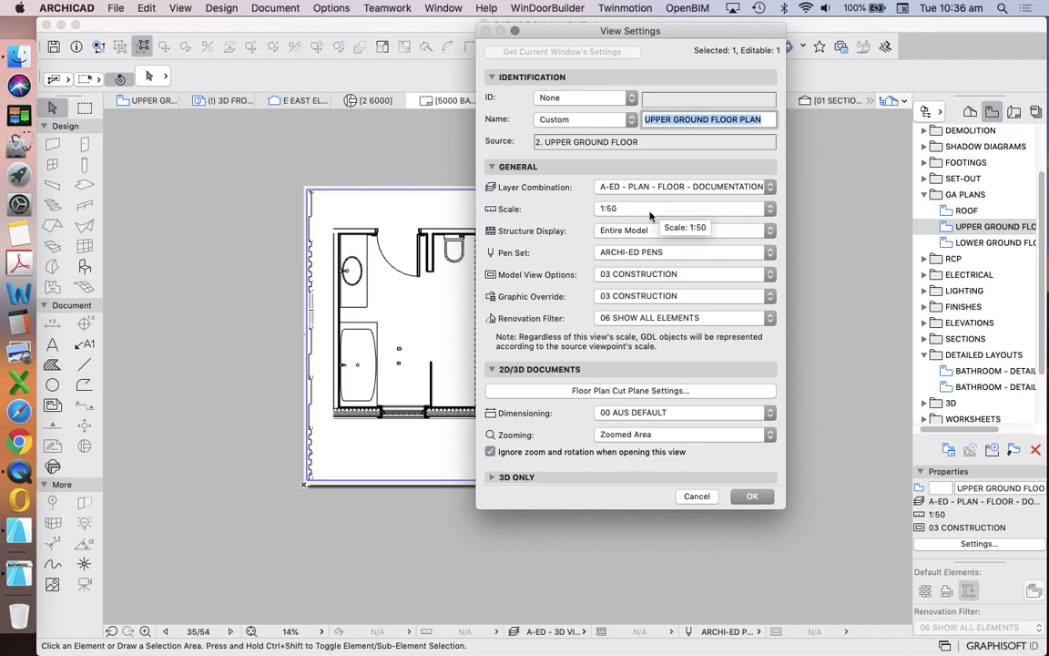
click(697, 497)
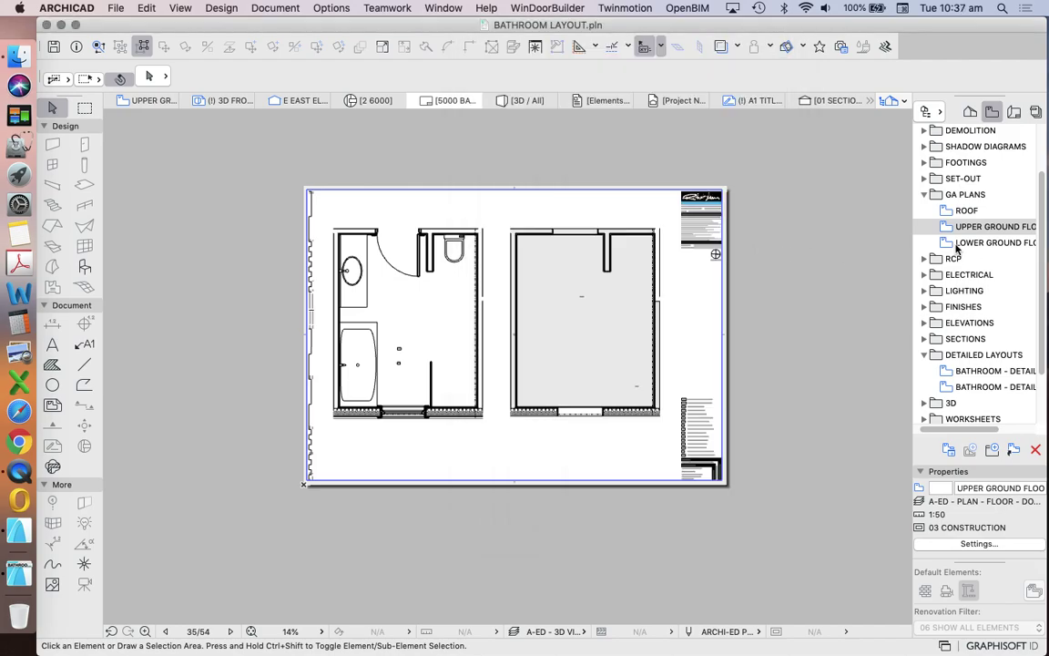
click(973, 229)
- Set the Bathroom - Detailed Plan view under Detailed Layouts to a custom scale of 1:25
scroll(984, 284, down, 2)
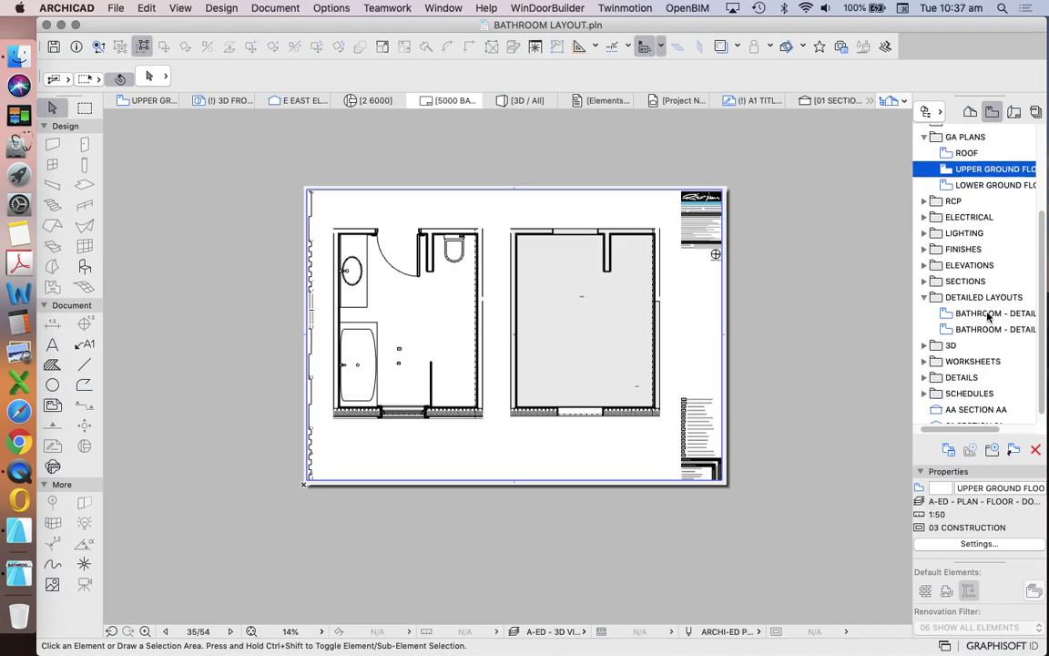
click(988, 316)
right_click(974, 313)
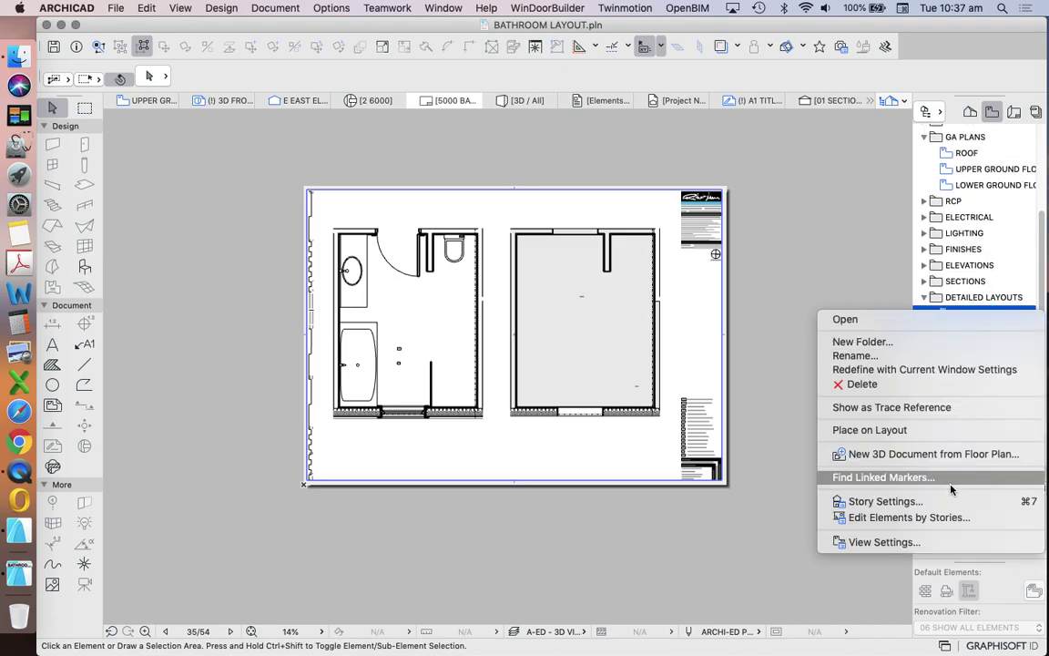
click(944, 542)
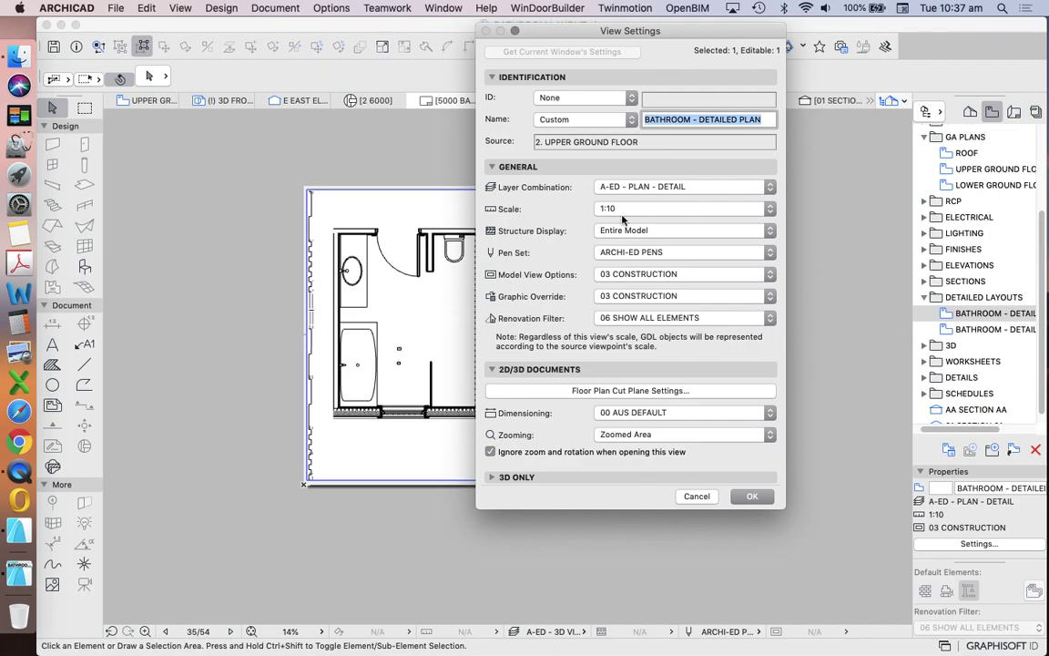
click(647, 211)
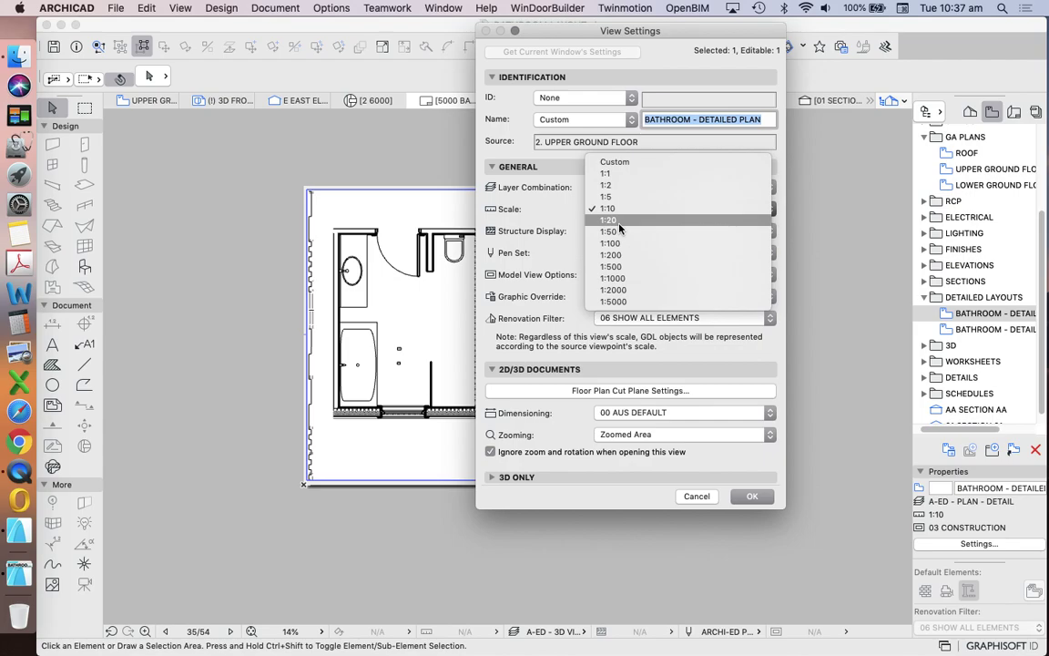
click(637, 163)
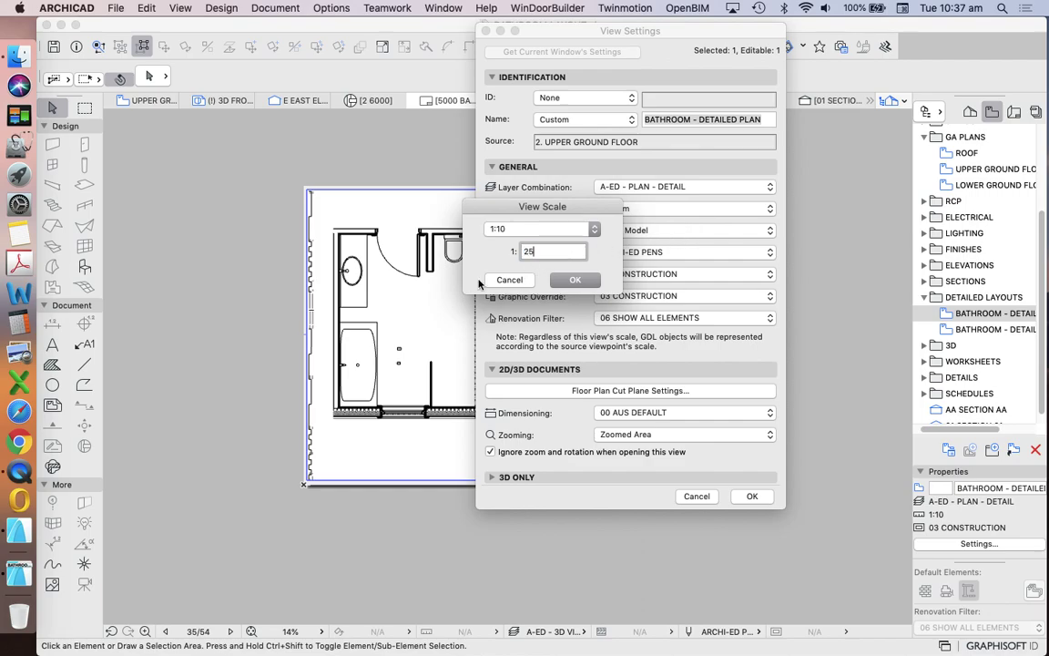
click(569, 281)
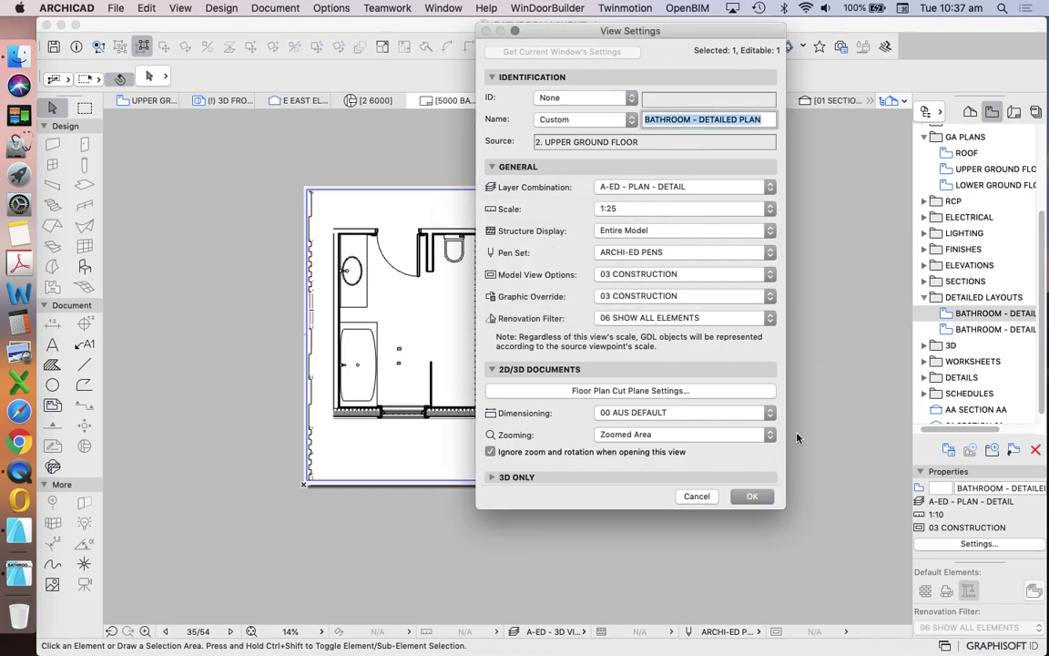
key(Return)
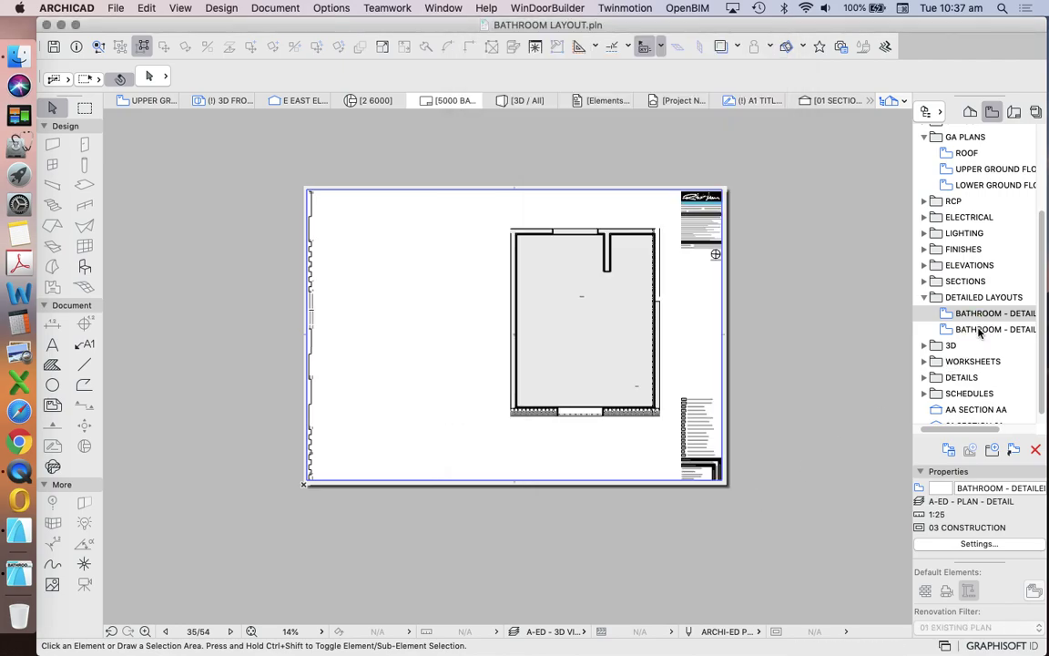
- Set the Bathroom - Detailed RCP view to a custom scale of 1:25 in its view settings
right_click(979, 331)
click(924, 558)
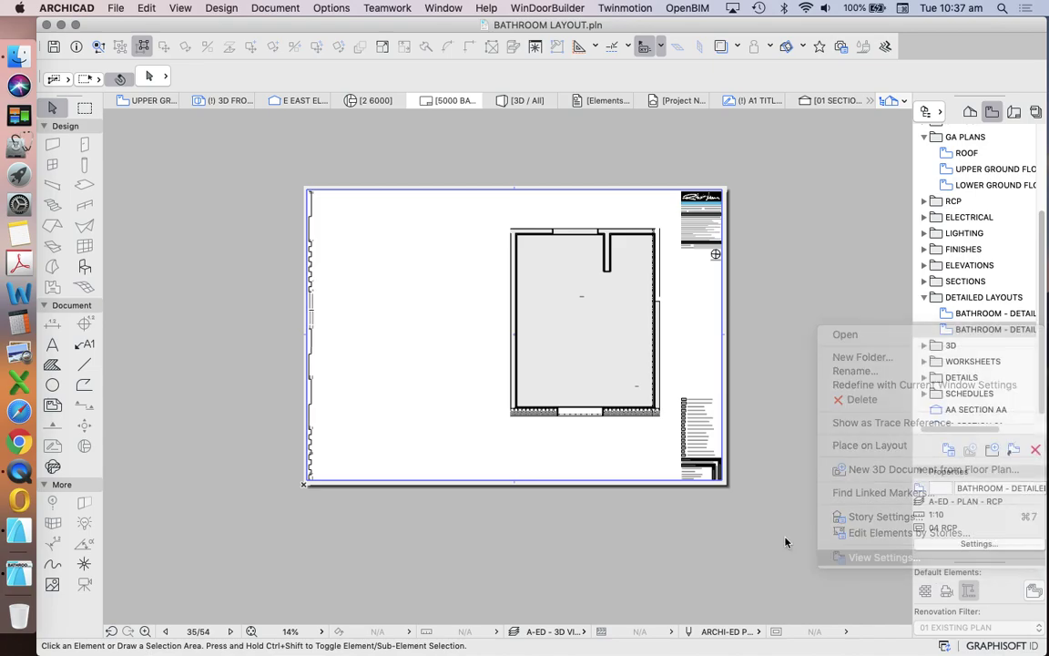
click(637, 209)
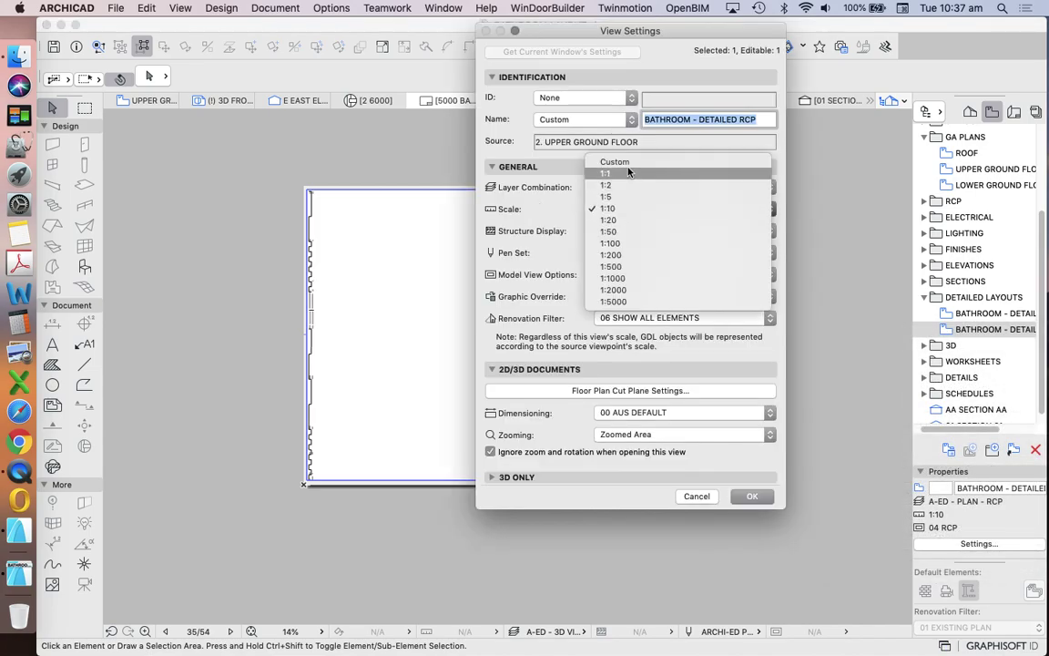
click(640, 301)
text(25)
key(Return)
click(748, 496)
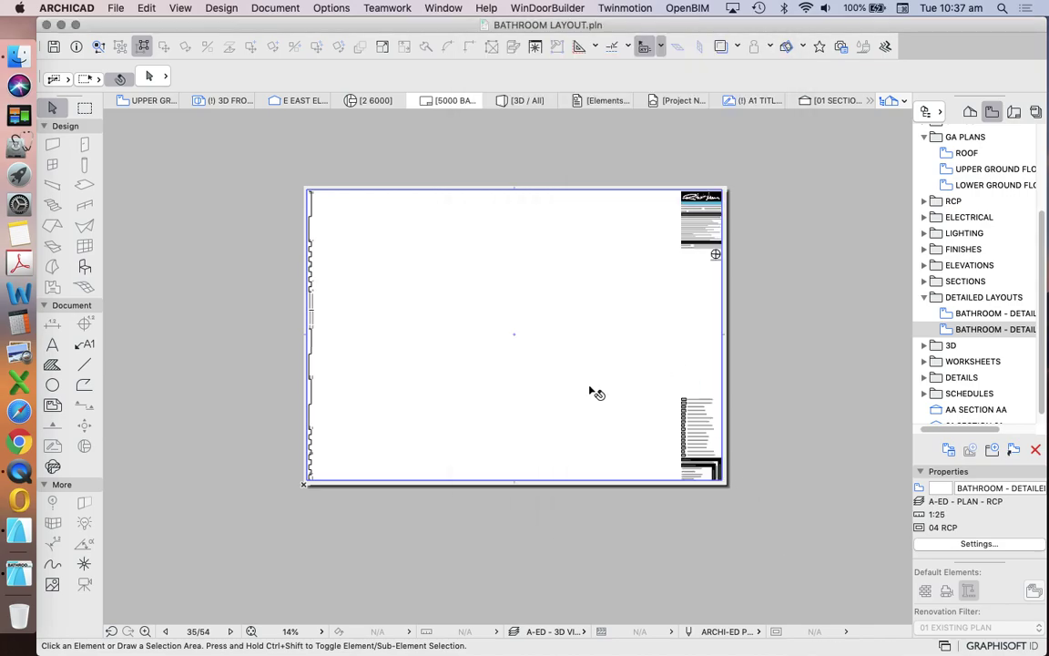
- Delete the Bathroom - Detailed RCP drawing from the layout, keeping the Bathroom - Detailed Plan drawing selected
scroll(560, 400, down, 5)
click(694, 521)
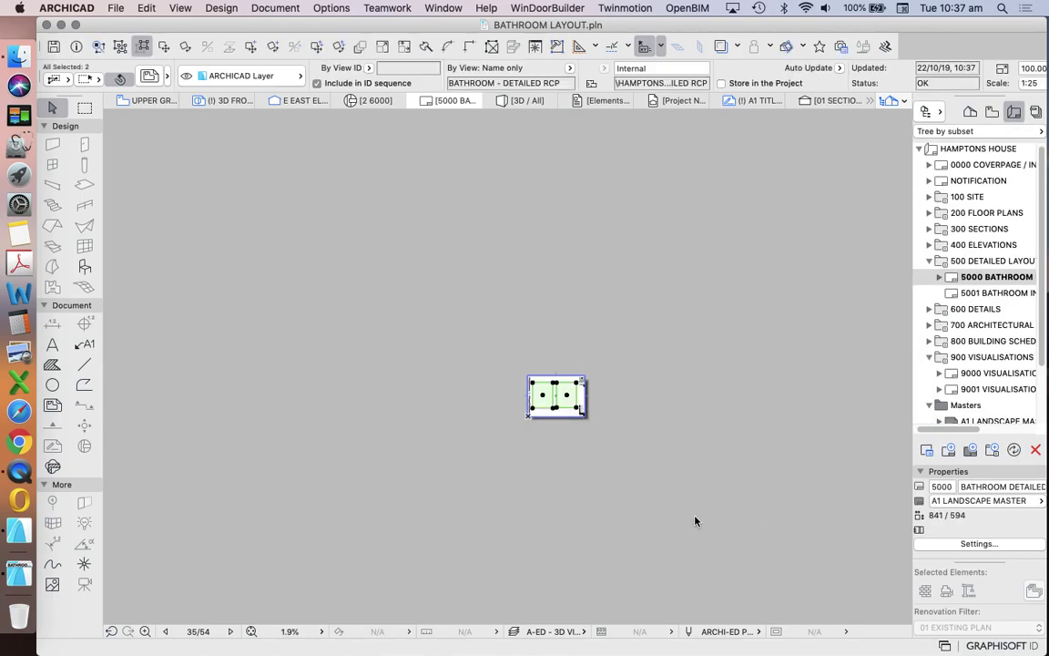
scroll(585, 382, up, 5)
scroll(615, 355, down, 3)
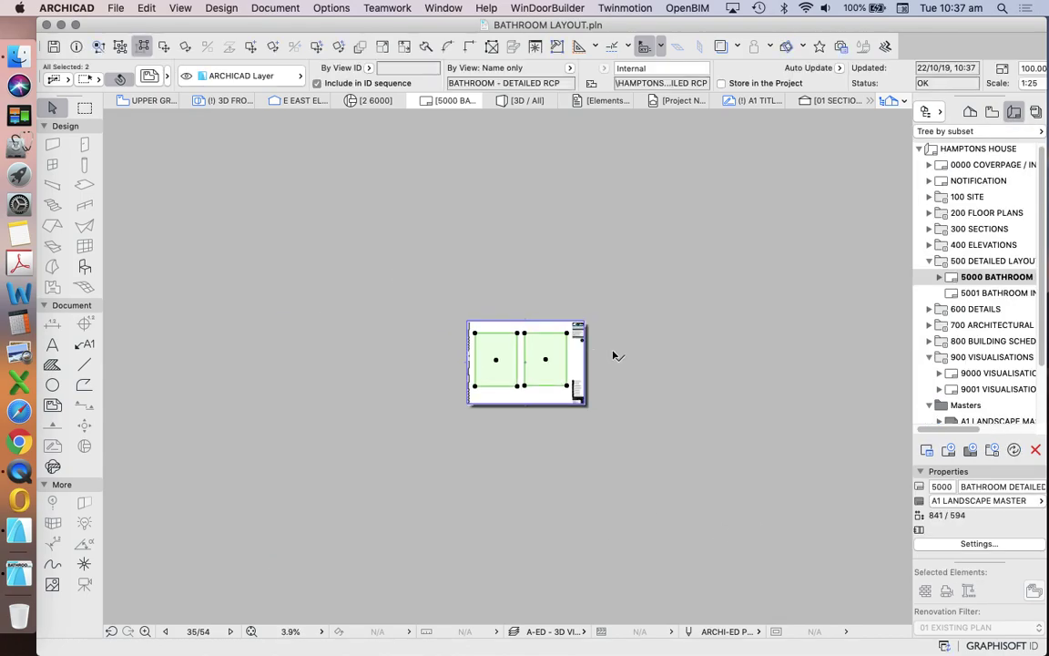
scroll(528, 367, up, 4)
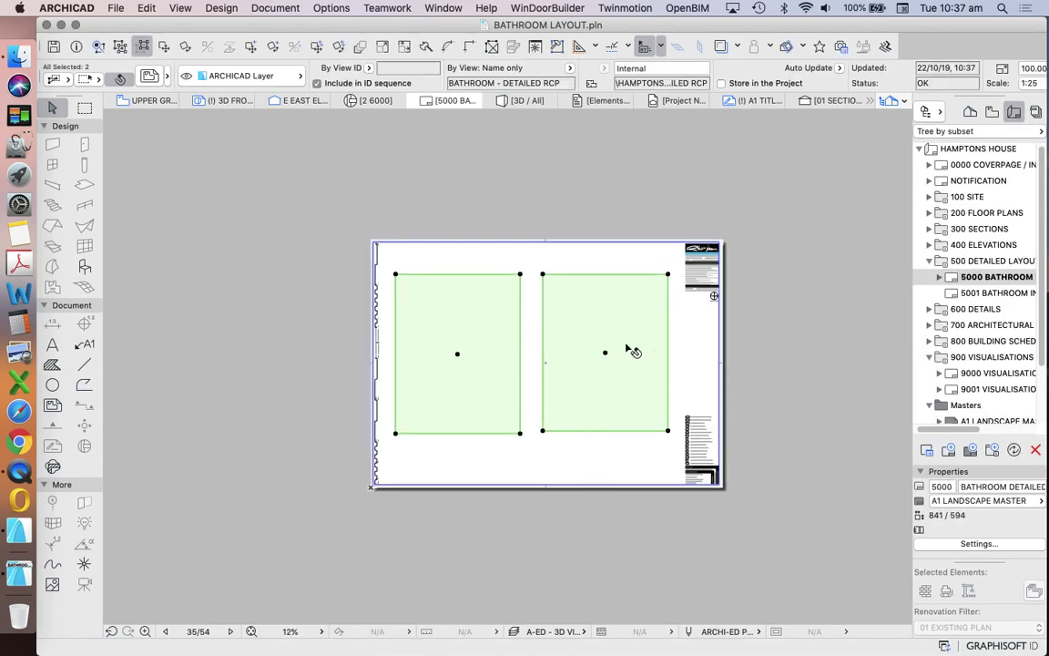
scroll(702, 364, down, 3)
scroll(672, 359, up, 2)
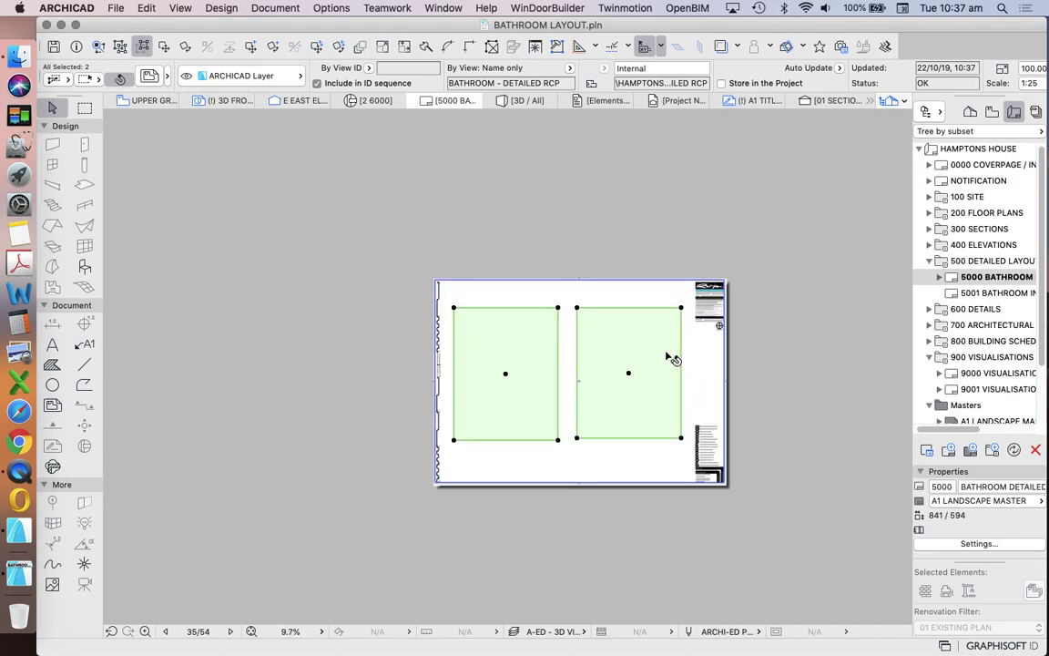
key(Delete)
scroll(615, 382, down, 3)
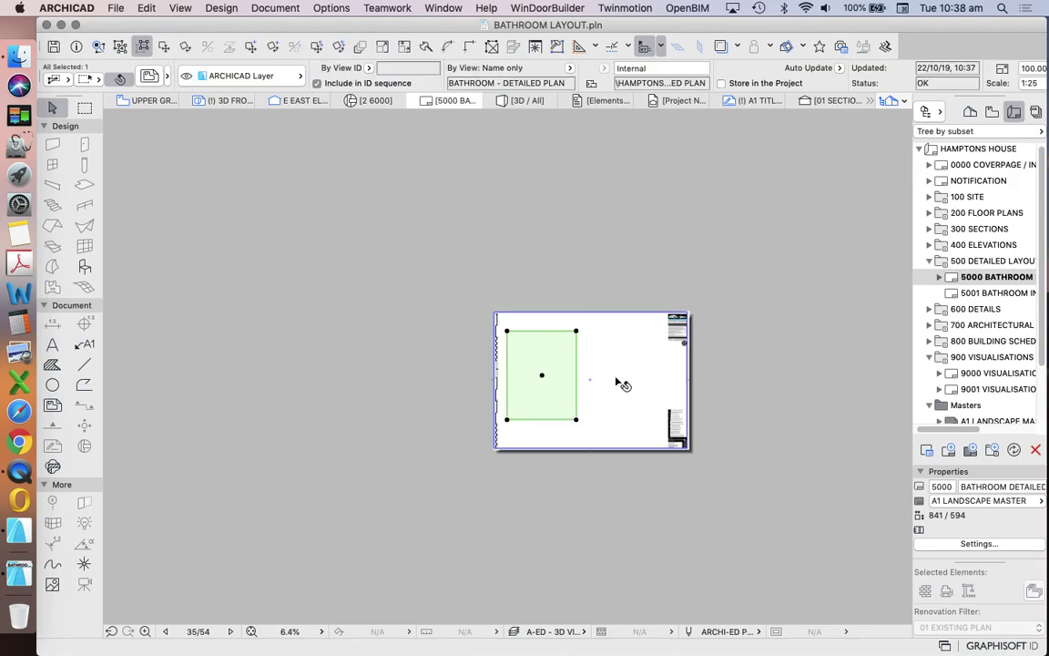
scroll(590, 391, up, 2)
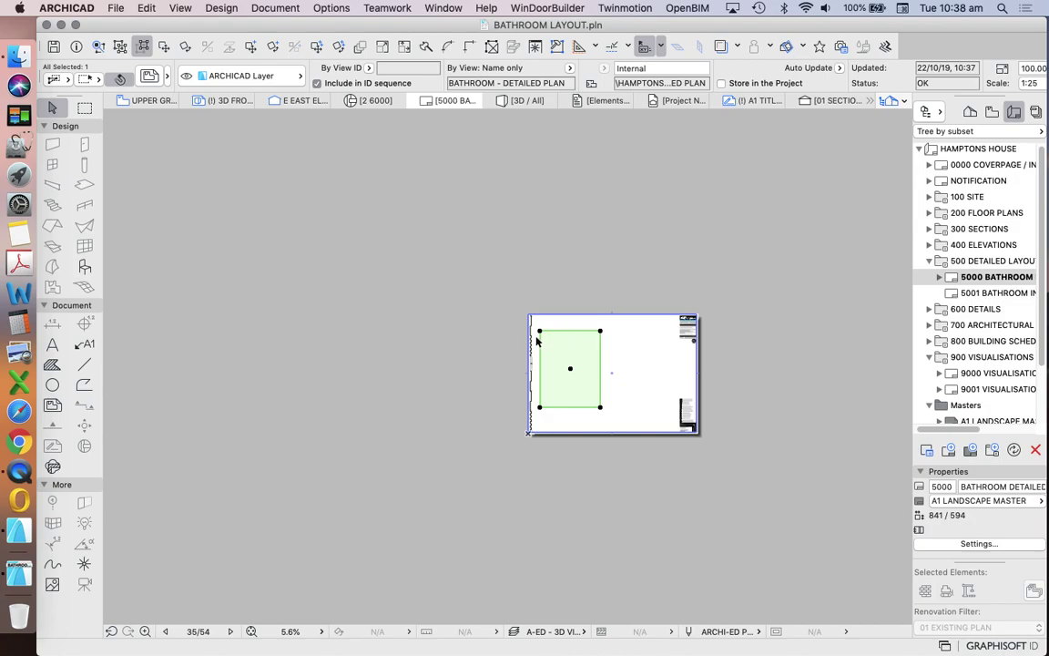
- Extend the Bathroom - Detailed Plan drawing's frame far beyond the sheet by offsetting its left, upper and lower edges to expose the floor plan
click(542, 357)
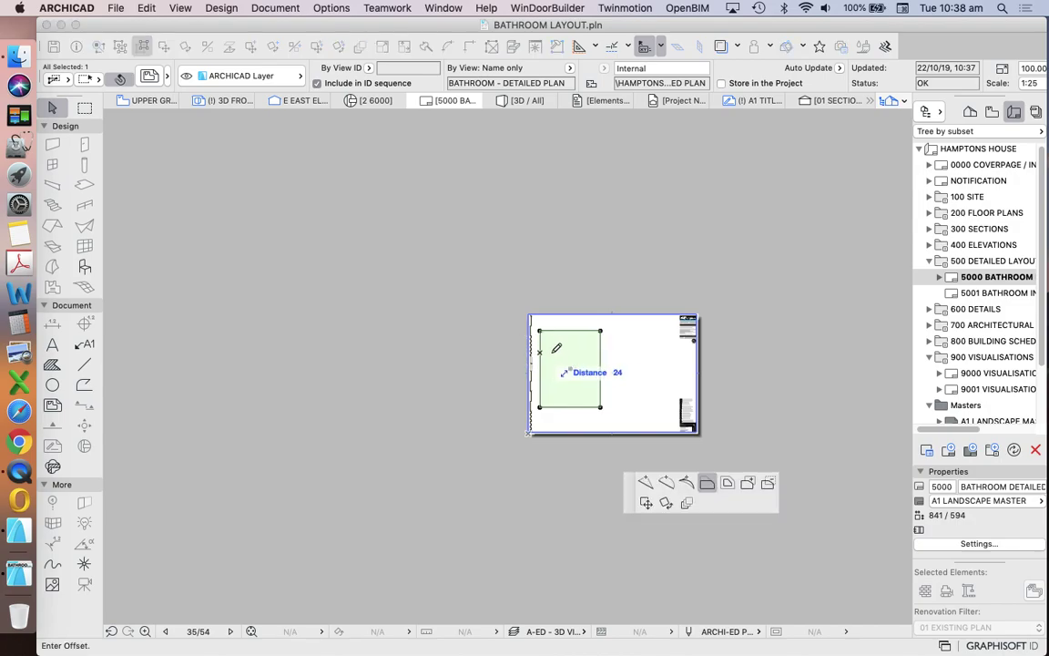
scroll(591, 355, down, 3)
click(251, 355)
click(398, 341)
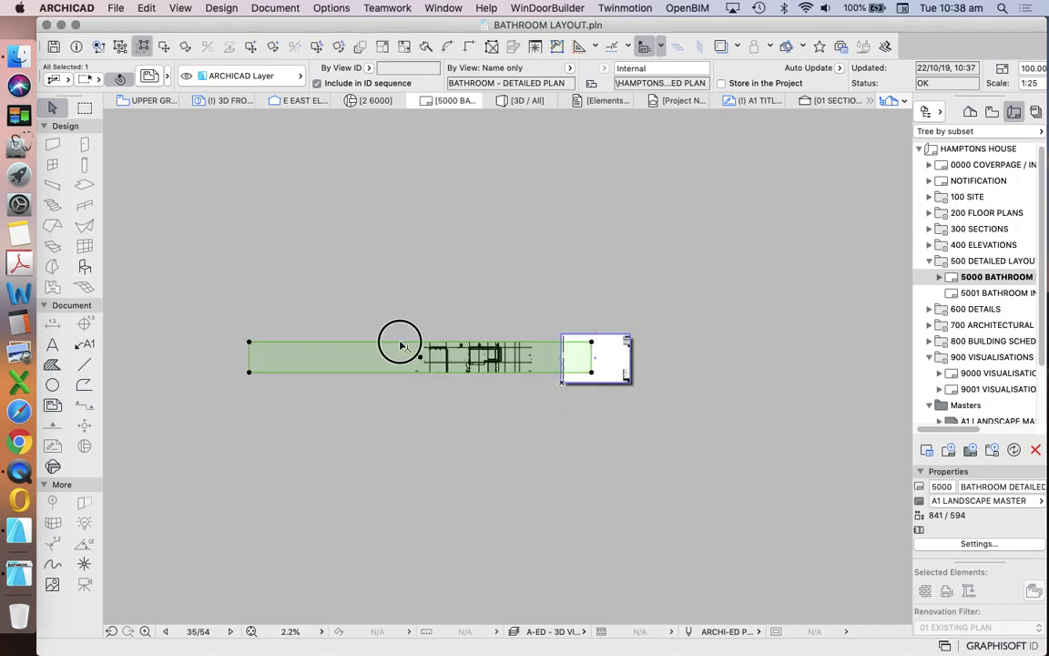
click(402, 258)
scroll(535, 391, up, 1)
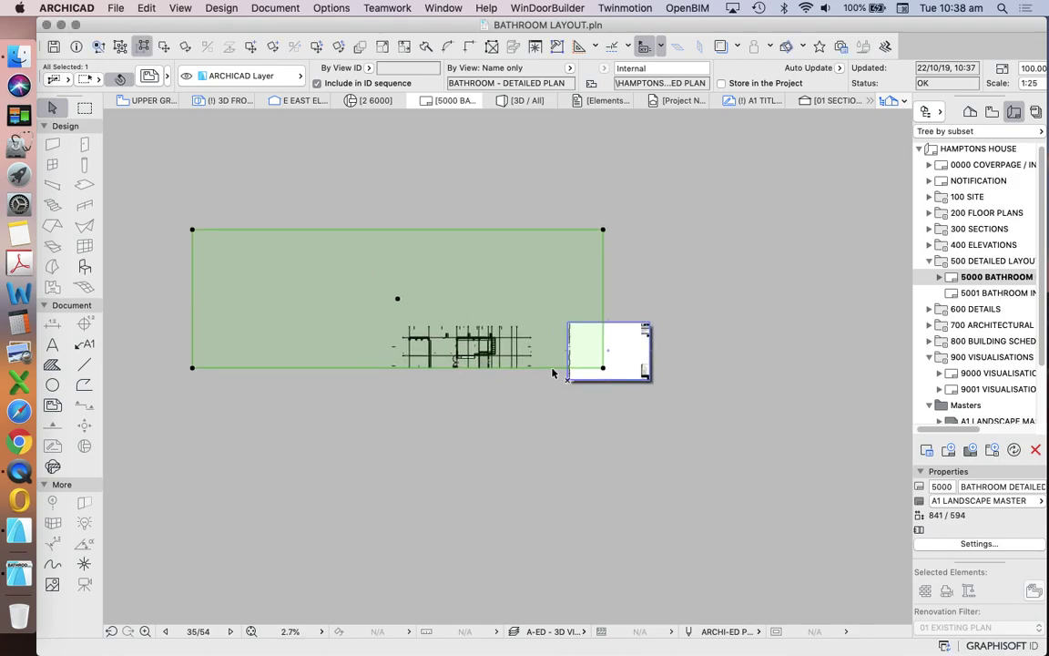
click(545, 369)
click(544, 424)
scroll(592, 386, up, 1)
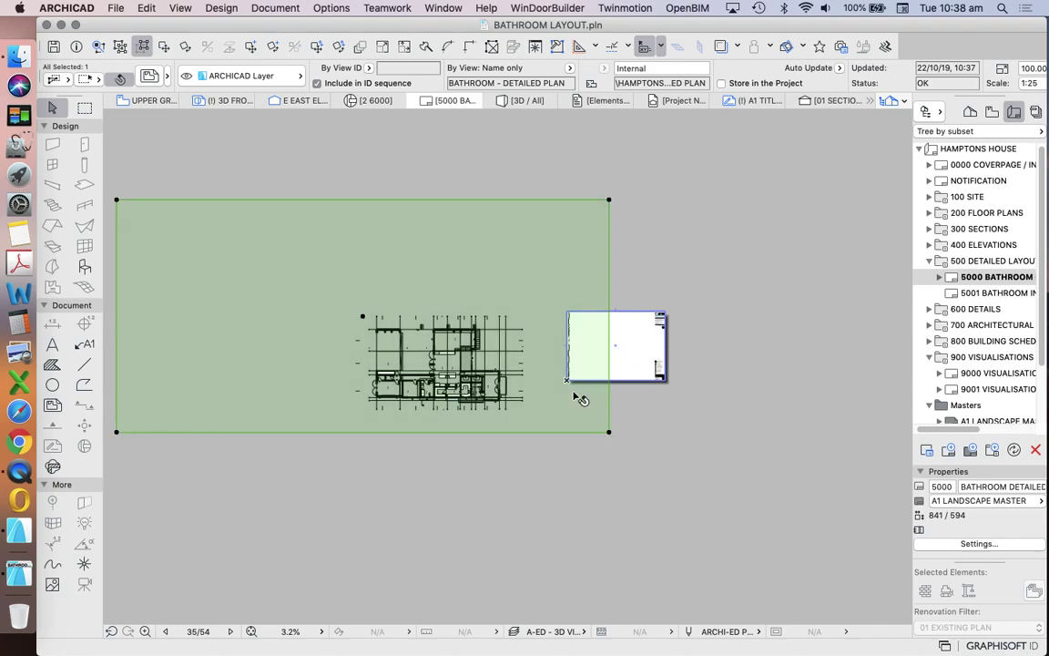
- Undo the three edge offsets of the Bathroom - Detailed Plan drawing's frame
key(super+z)
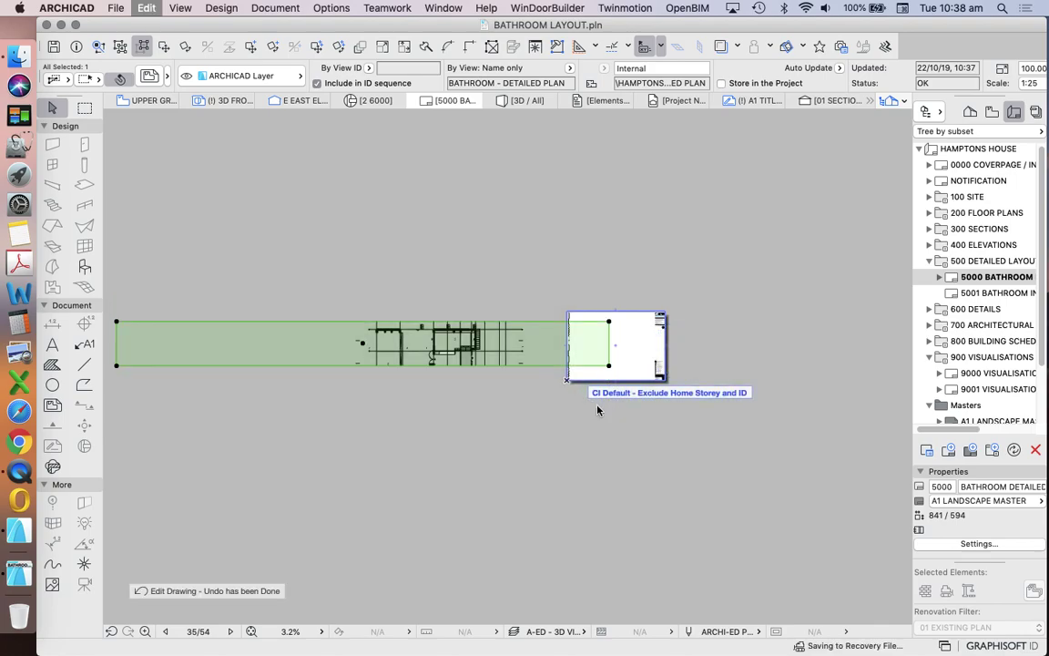
key(super+z)
key(super+z)
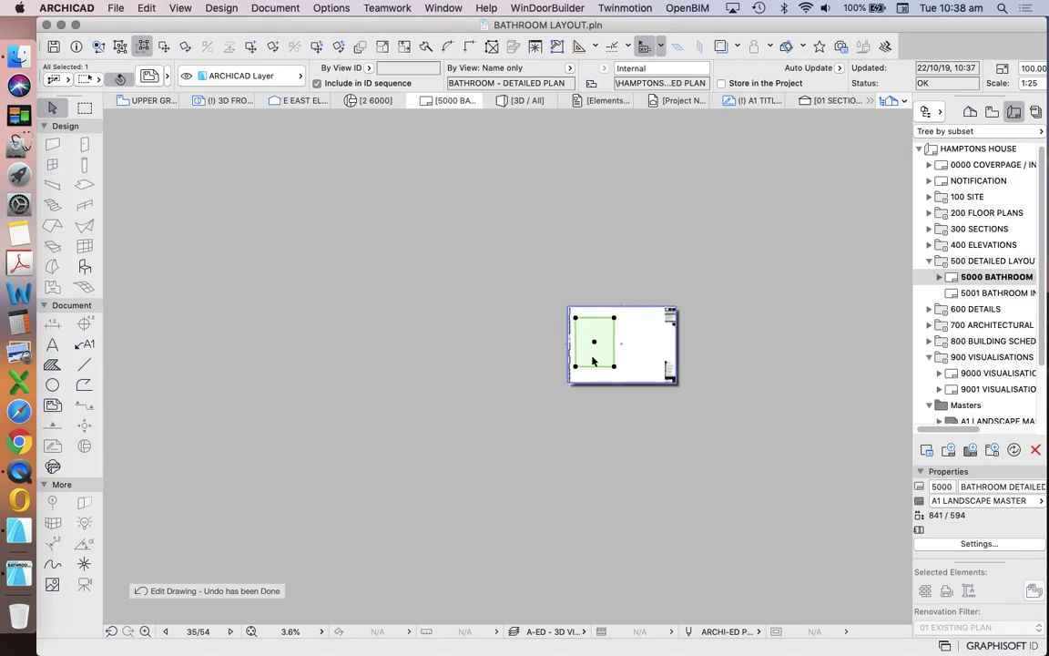
- Shift the Bathroom - Detailed Plan drawing's content within its frame to bring other parts of the floor plan into it
scroll(609, 342, up, 3)
click(613, 328)
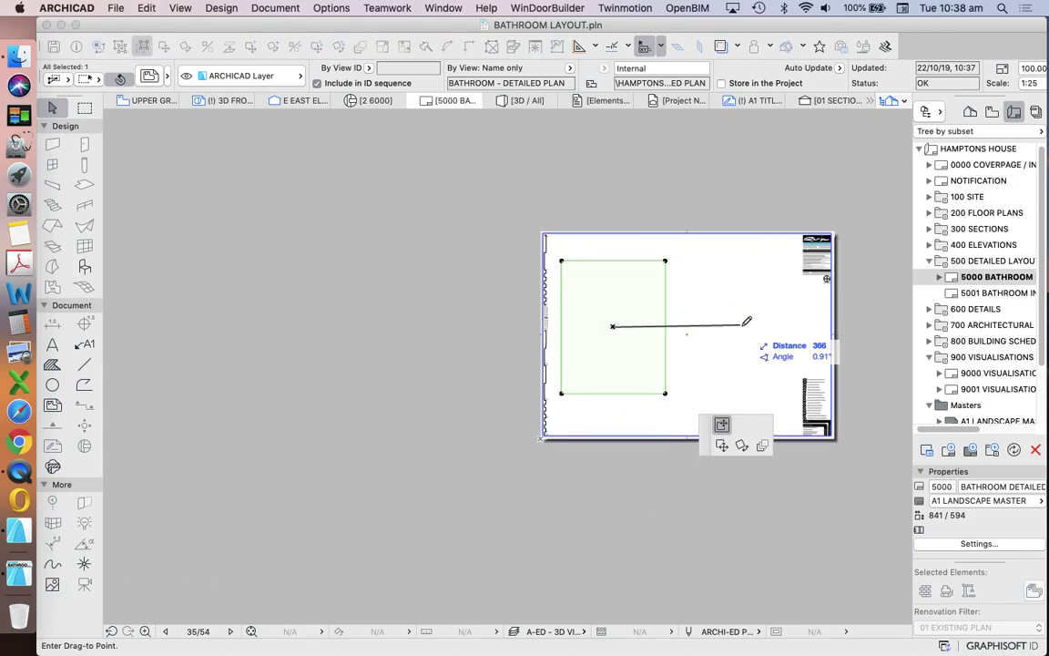
key(Escape)
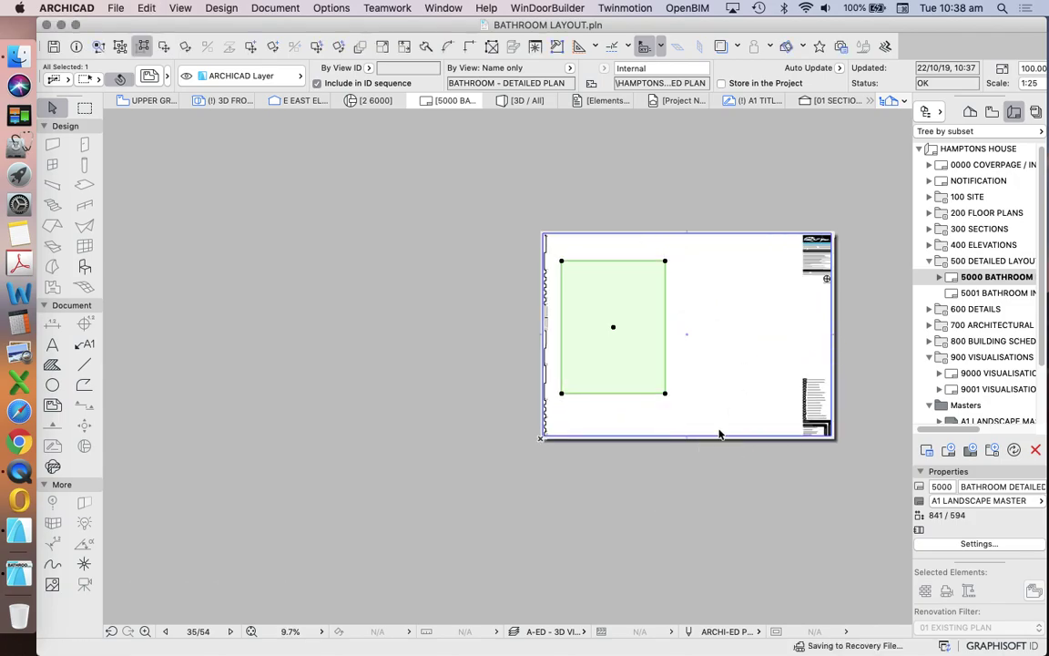
click(613, 328)
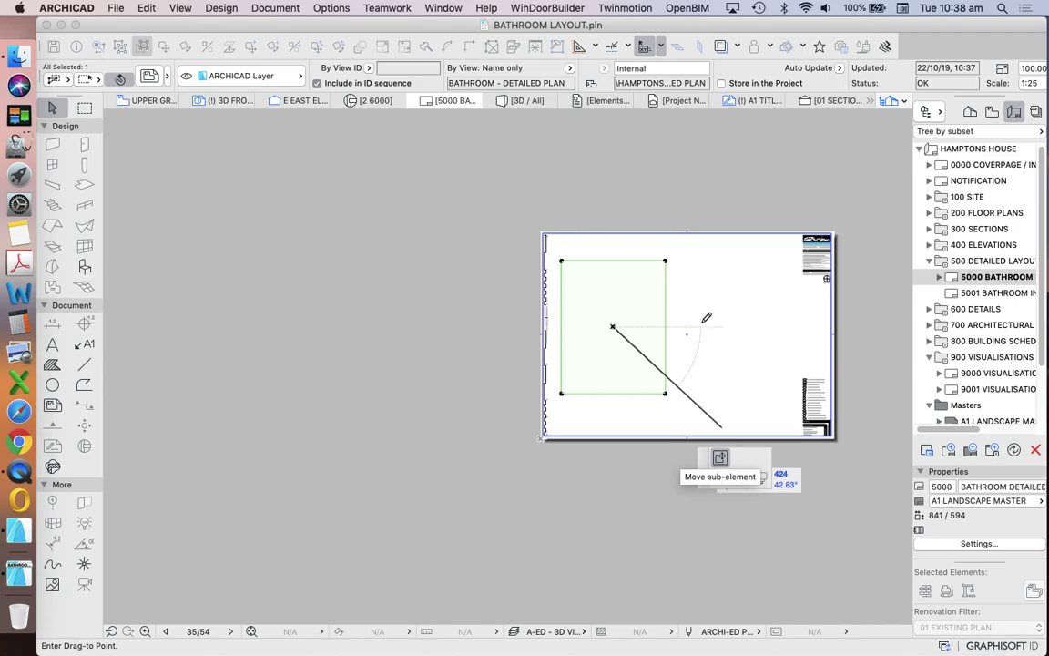
click(613, 328)
click(613, 328)
click(613, 328)
scroll(619, 333, up, 2)
click(613, 329)
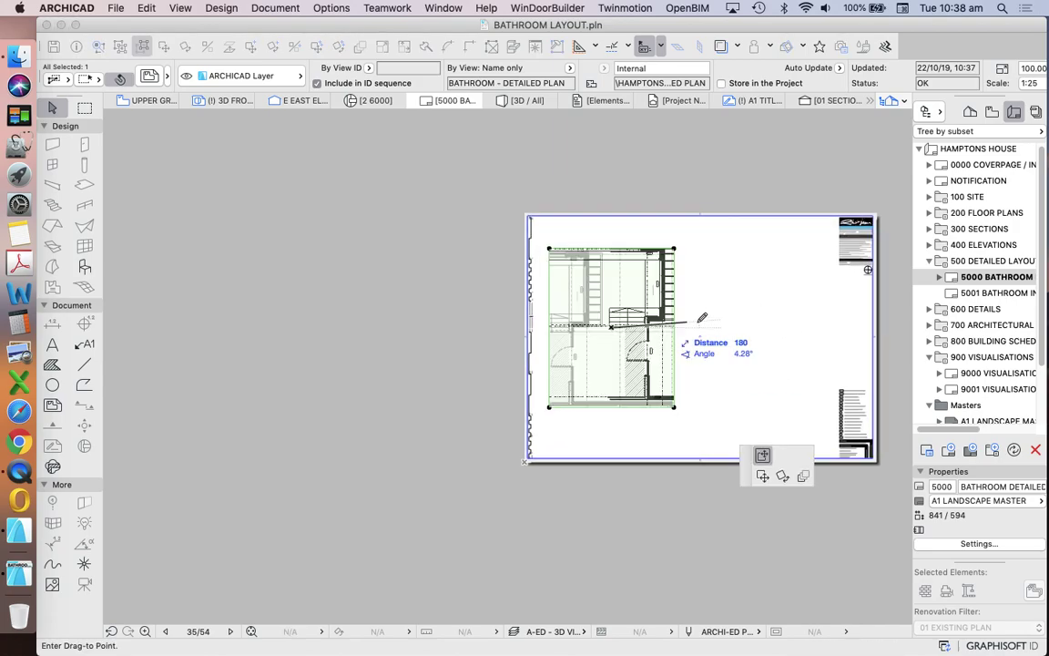
click(654, 325)
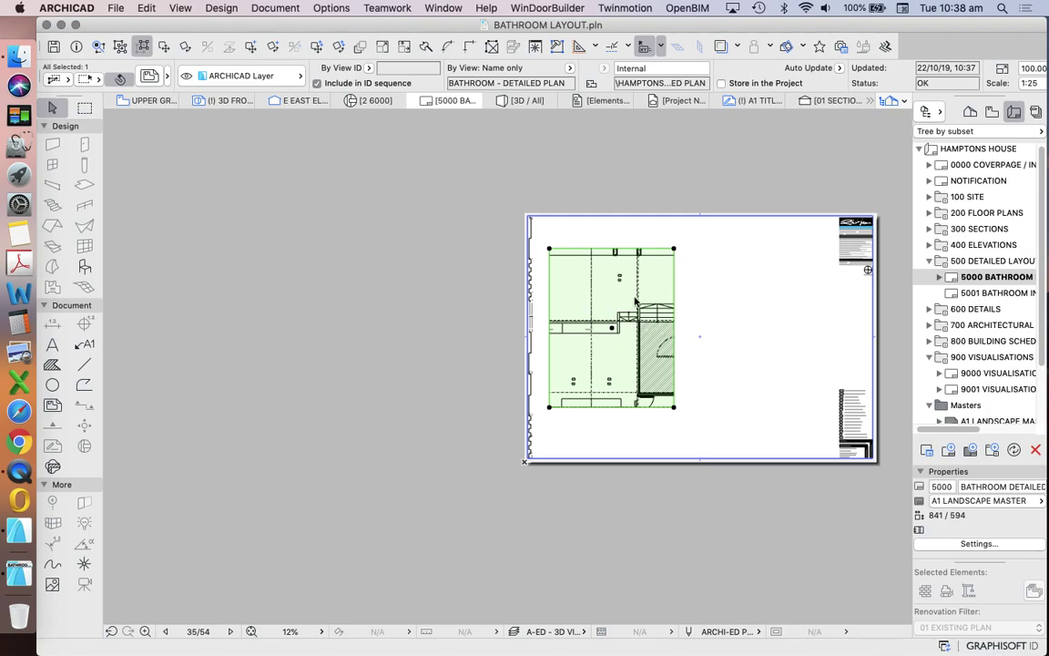
- Continue moving the plan content inside the frame until the bathroom sits near the middle
click(636, 302)
click(619, 326)
click(612, 329)
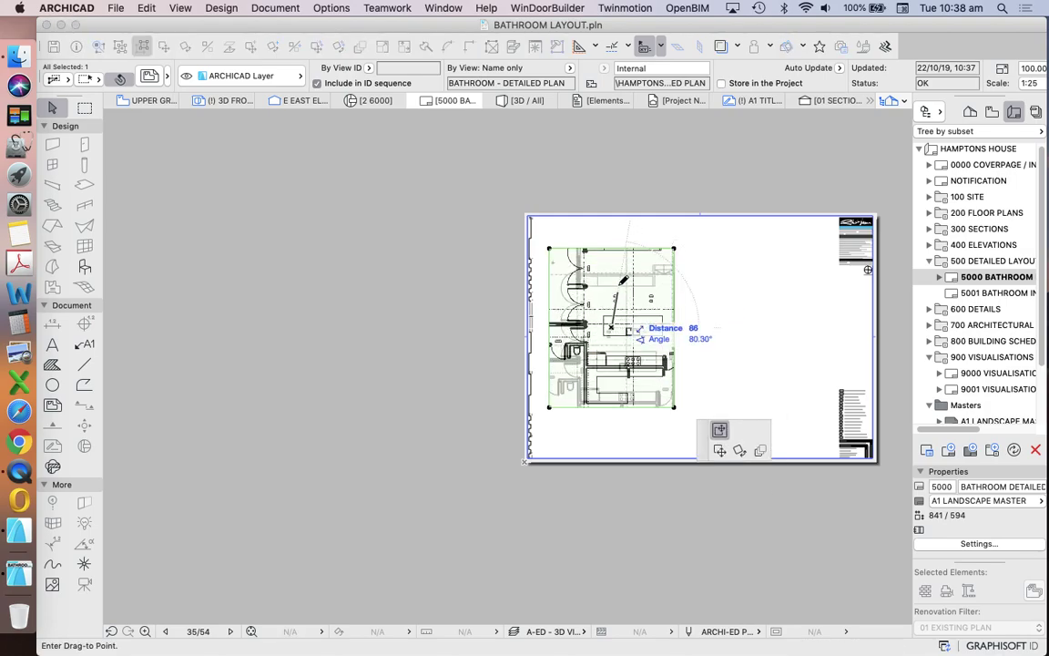
click(627, 311)
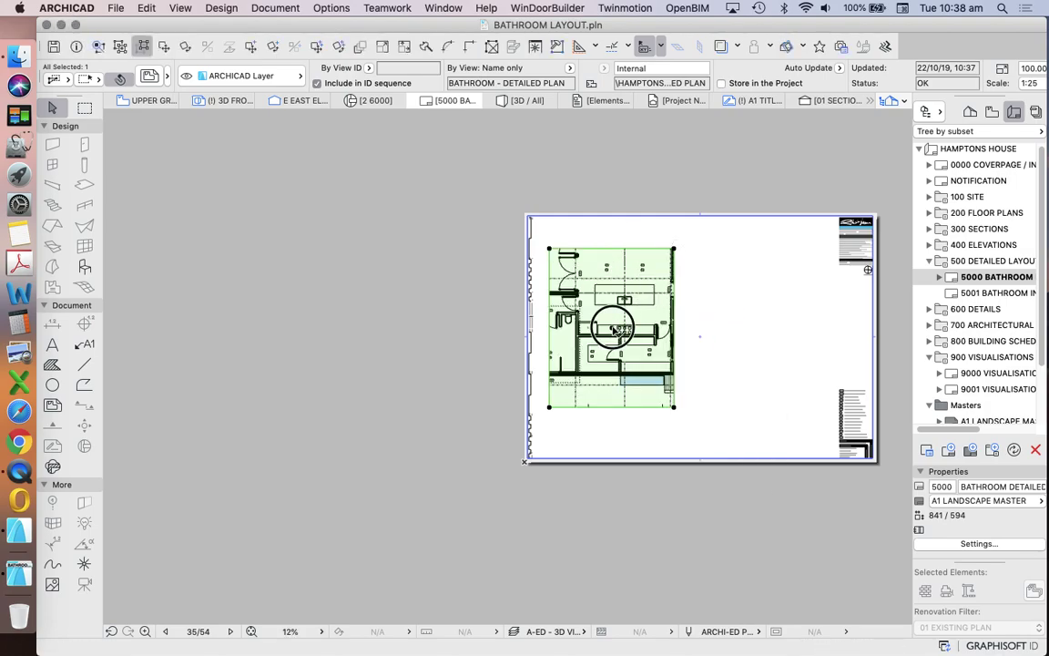
click(618, 332)
click(612, 299)
scroll(606, 347, up, 2)
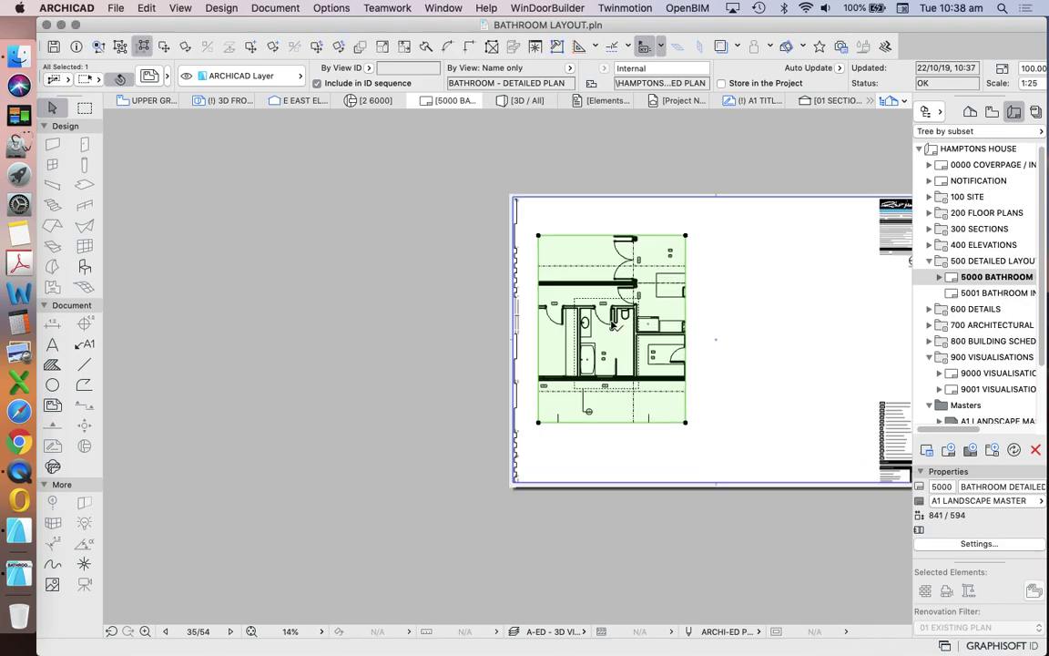
- Crop the plan drawing's frame by offsetting its upper and left edges inward to the bathroom walls
click(584, 235)
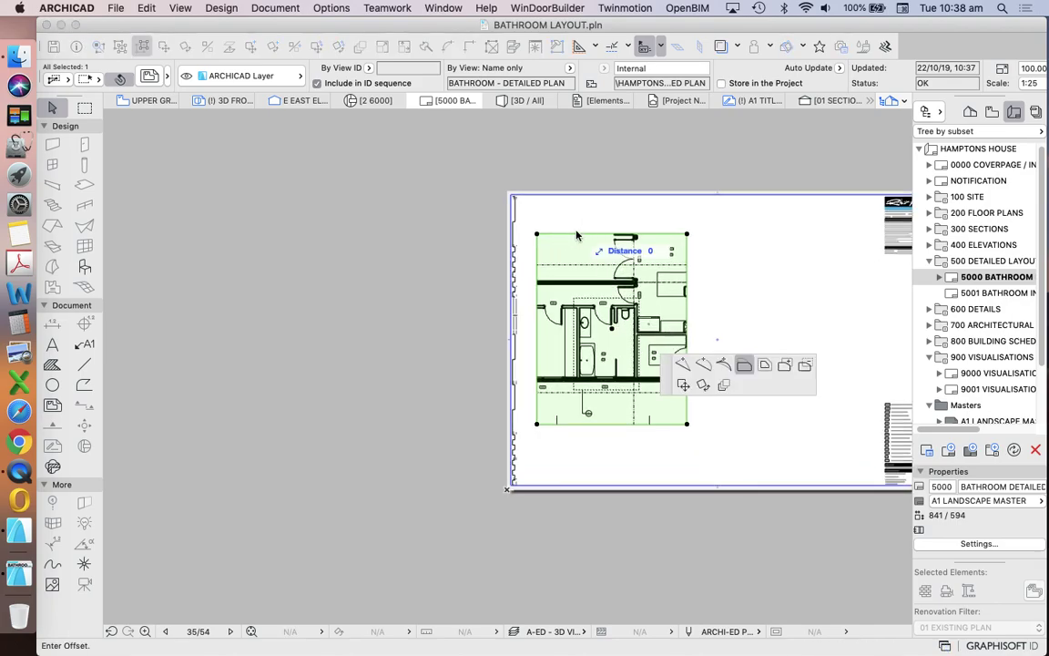
scroll(584, 234, up, 5)
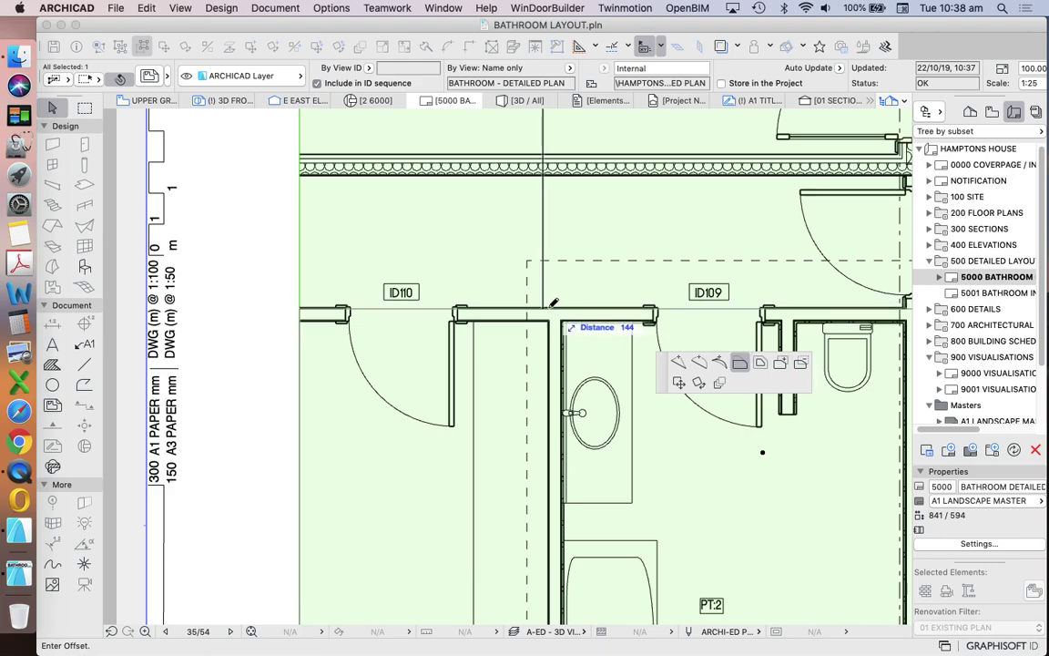
click(549, 308)
click(300, 373)
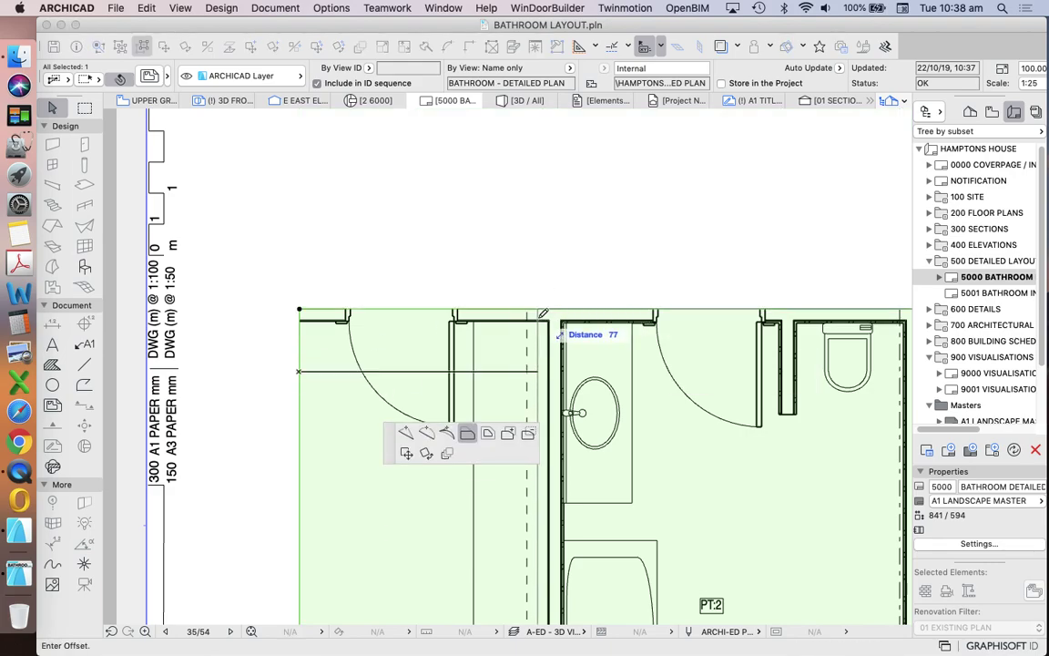
click(559, 410)
scroll(414, 292, down, 8)
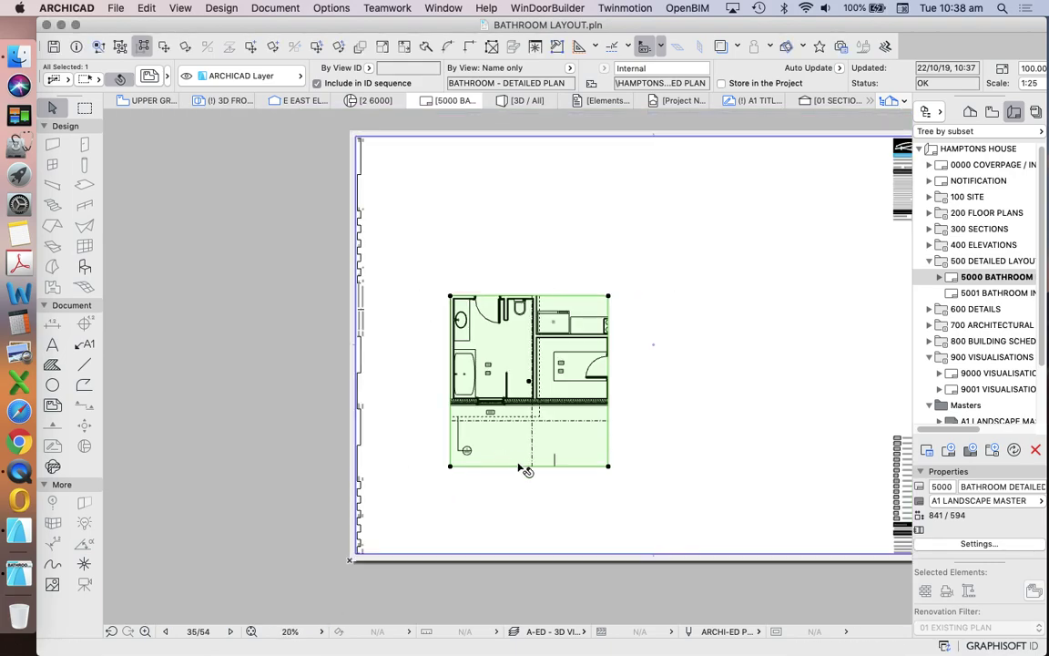
- Offset the plan drawing's lower and right frame edges inward to the bathroom's outer walls
click(510, 465)
scroll(499, 402, up, 7)
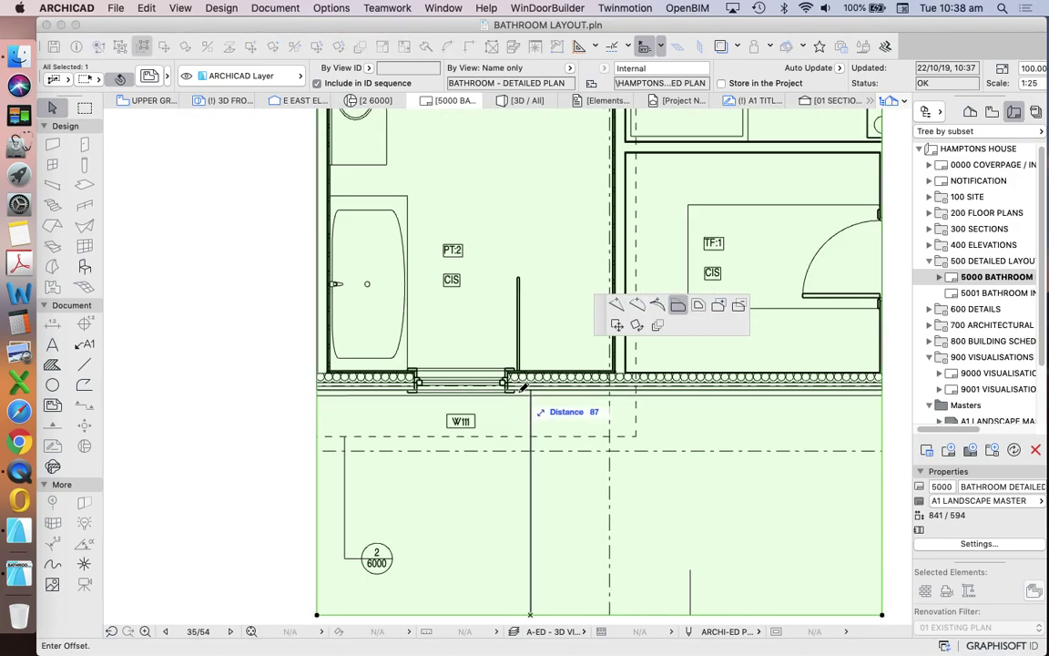
click(458, 410)
scroll(637, 346, down, 6)
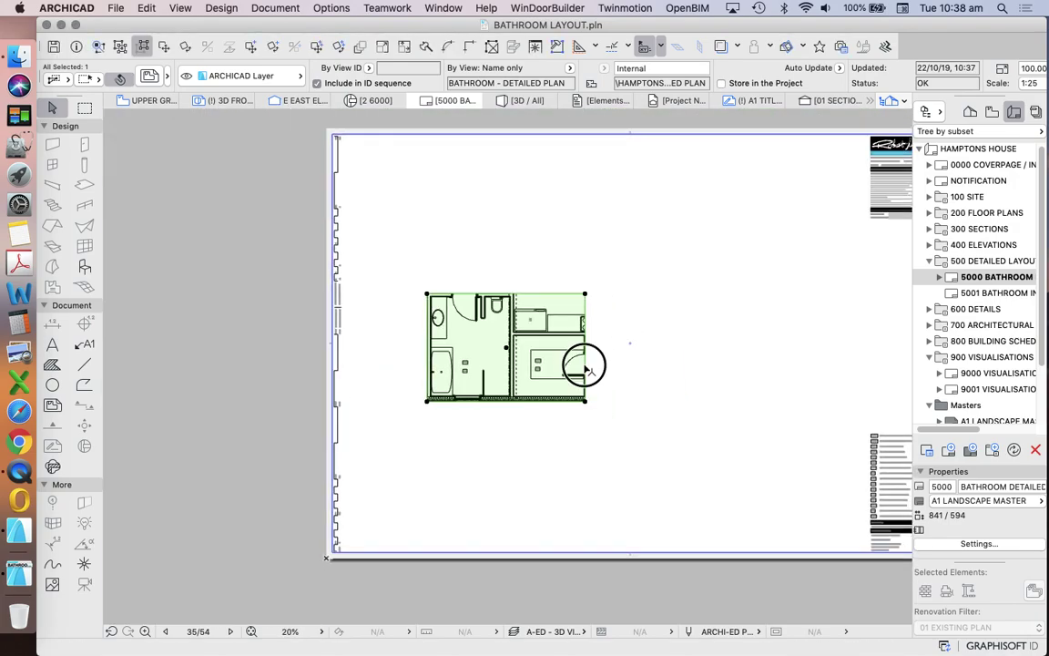
click(585, 362)
scroll(592, 362, up, 5)
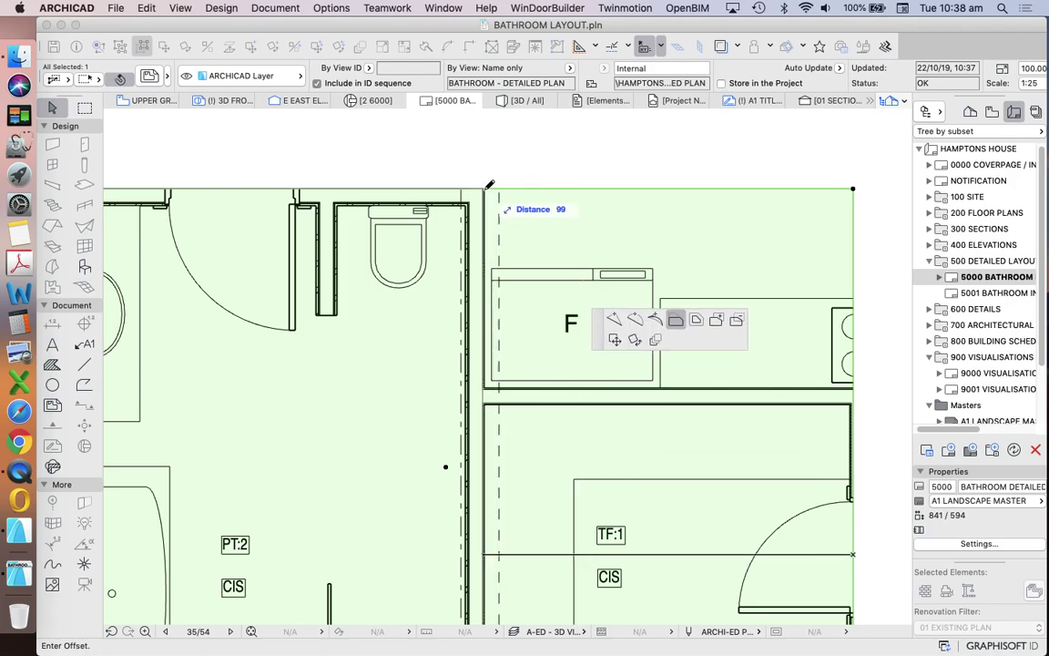
click(490, 223)
scroll(435, 308, down, 6)
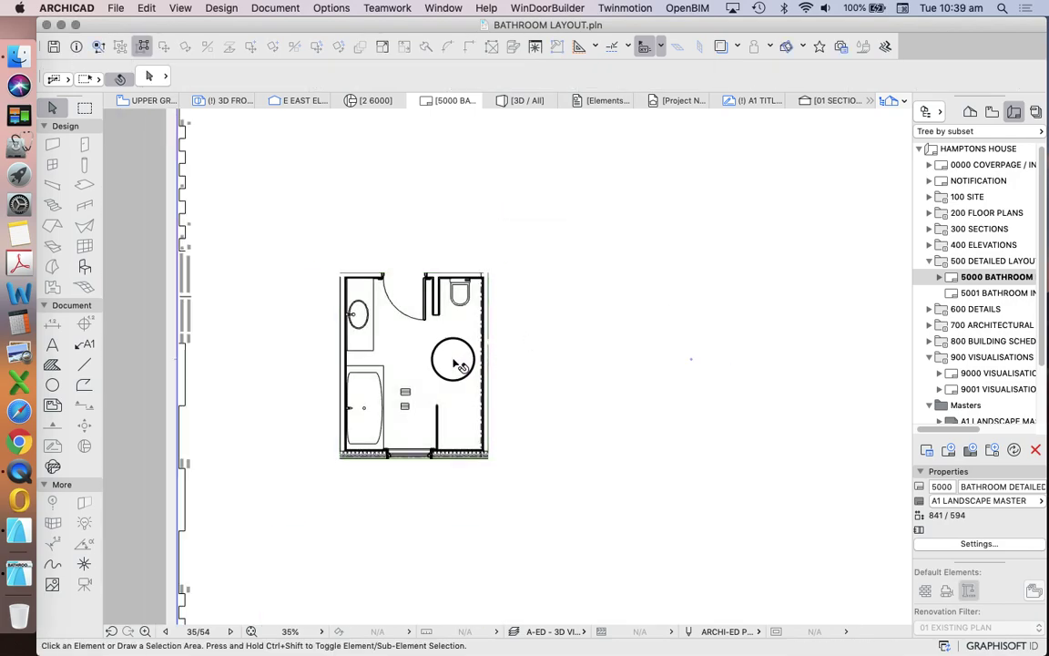
- Move the cropped Bathroom - Detailed Plan drawing slightly left and up on the layout, and deselect it
drag(456, 363, 421, 348)
click(422, 348)
scroll(377, 340, down, 6)
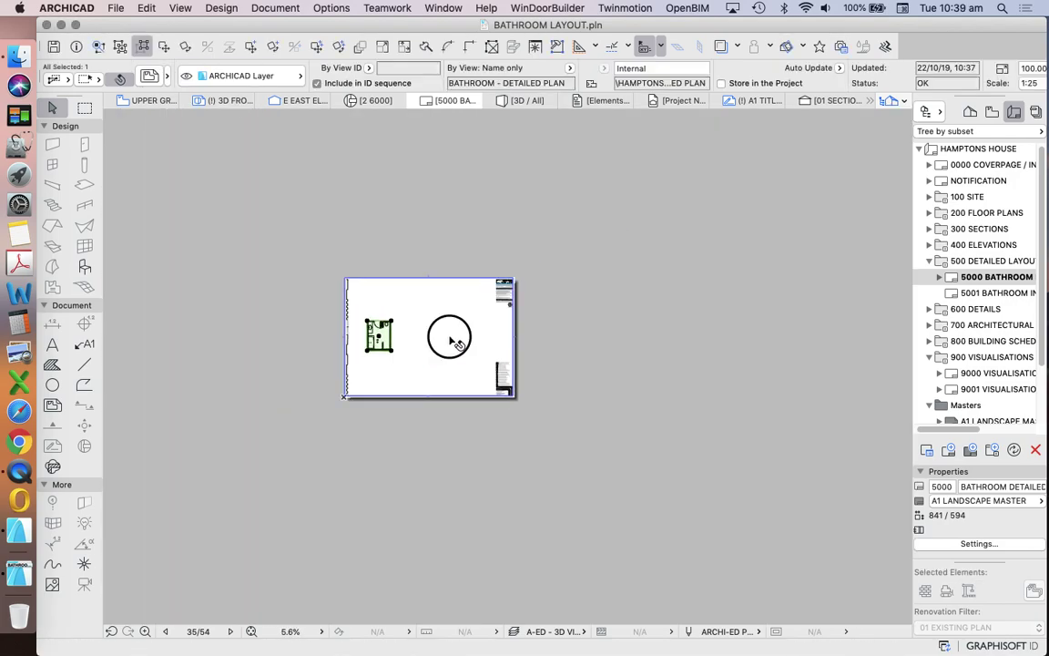
click(464, 355)
key(Delete)
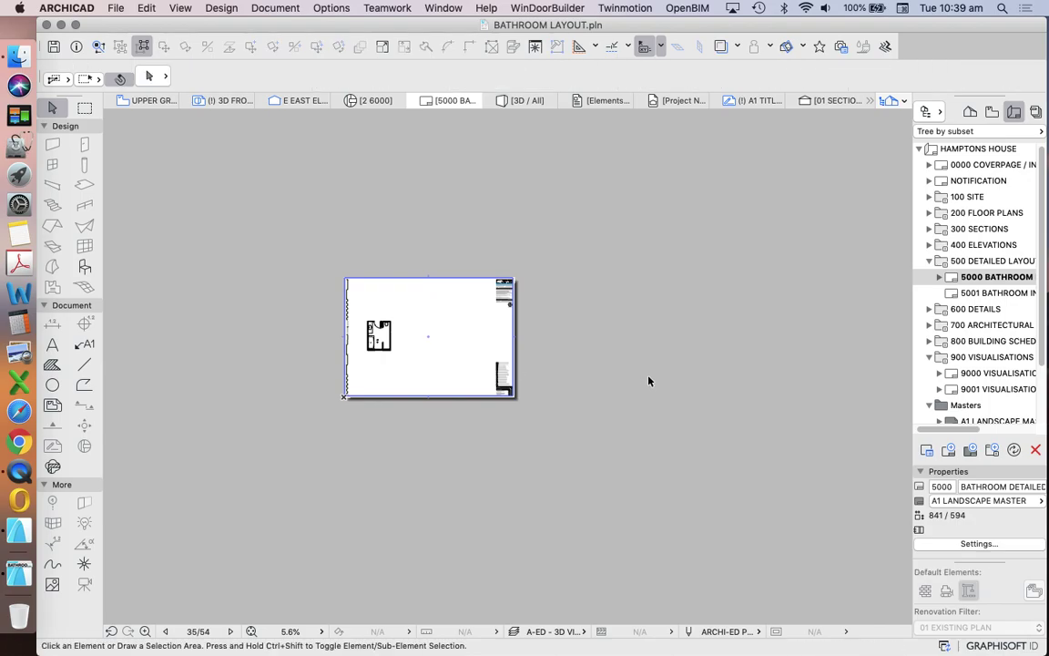
- Place the Bathroom - Detailed RCP view on layout 5000 and move it left, clear of the title block
click(992, 111)
click(984, 358)
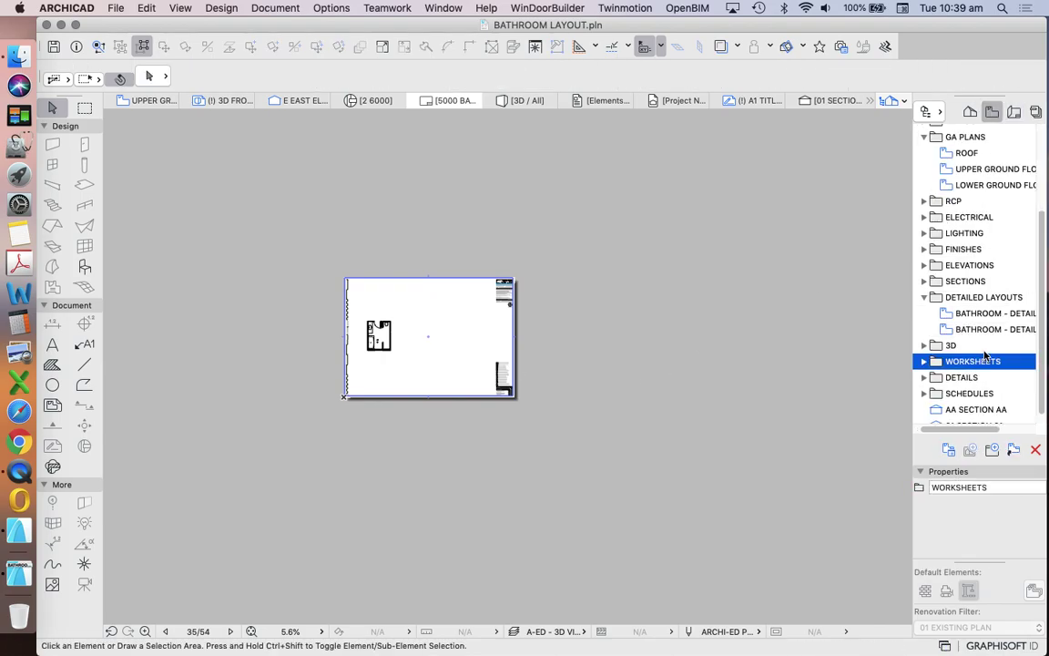
mouse_move(961, 428)
mouse_down()
mouse_move(986, 426)
mouse_move(974, 427)
mouse_up()
mouse_move(984, 329)
mouse_down()
mouse_move(453, 329)
mouse_move(443, 343)
mouse_up()
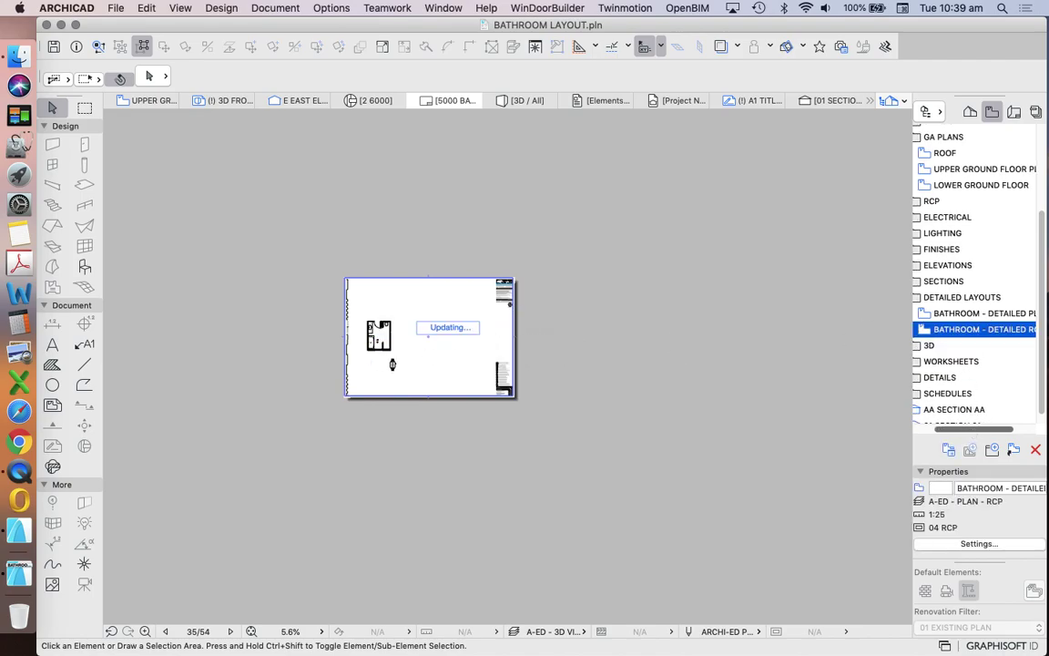
scroll(392, 364, up, 3)
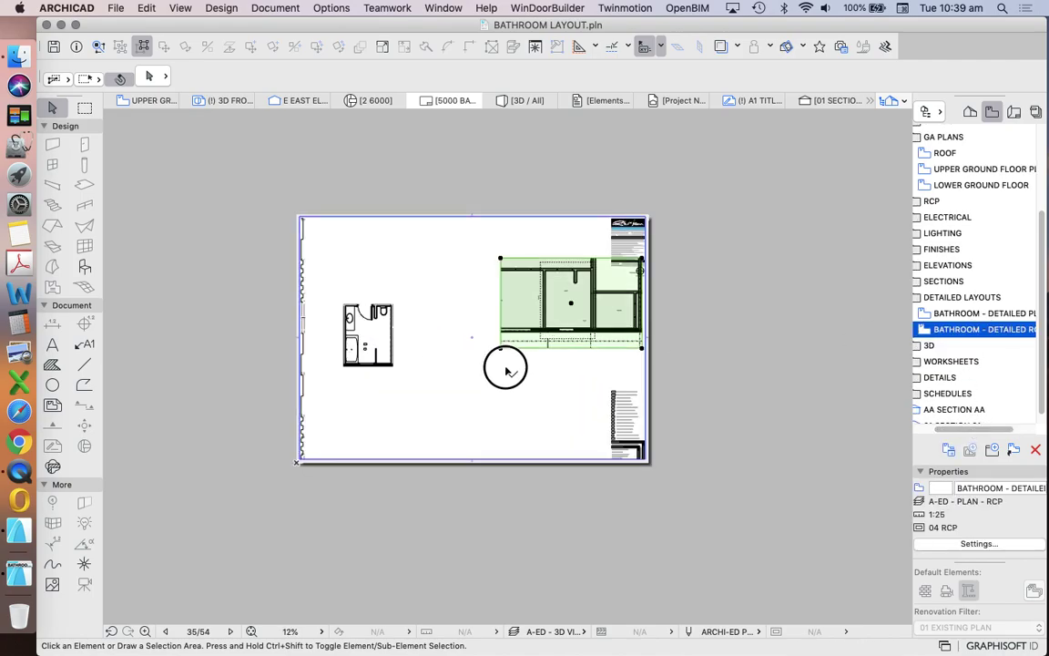
drag(505, 369, 398, 340)
- Crop the RCP drawing's frame by offsetting its left and upper edges inward to the bathroom walls
scroll(423, 307, up, 5)
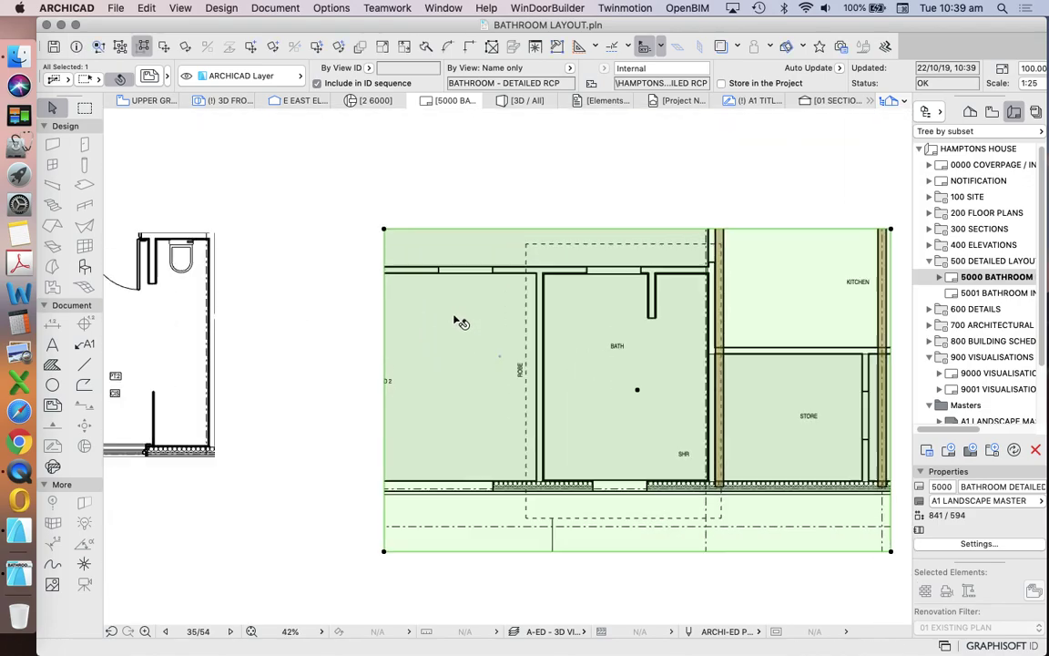
click(387, 303)
scroll(536, 264, up, 5)
click(586, 276)
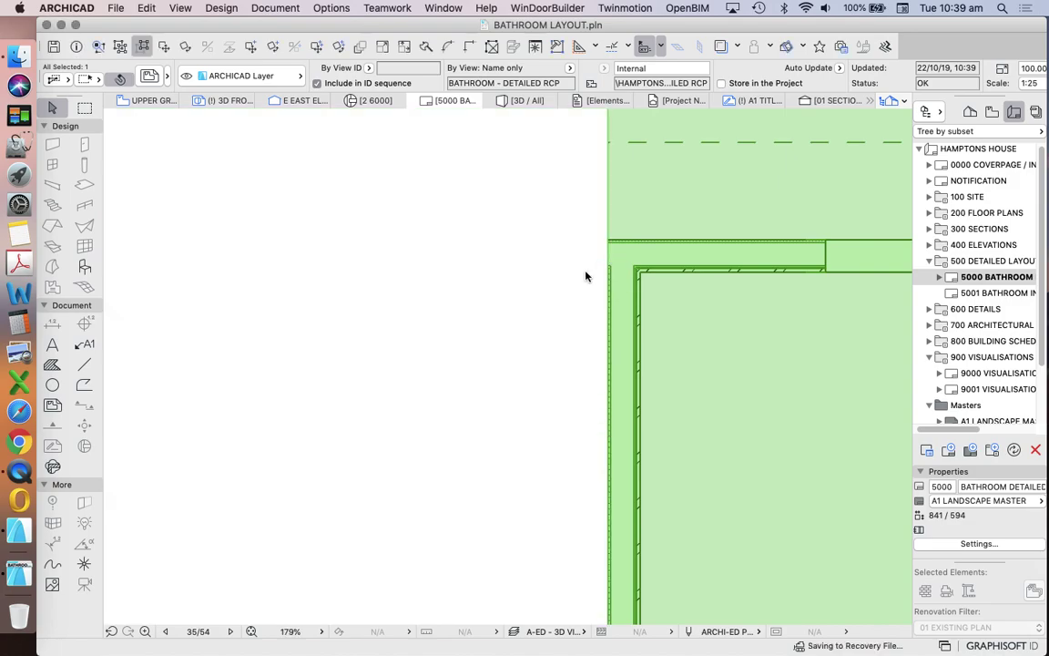
scroll(583, 273, down, 5)
click(579, 273)
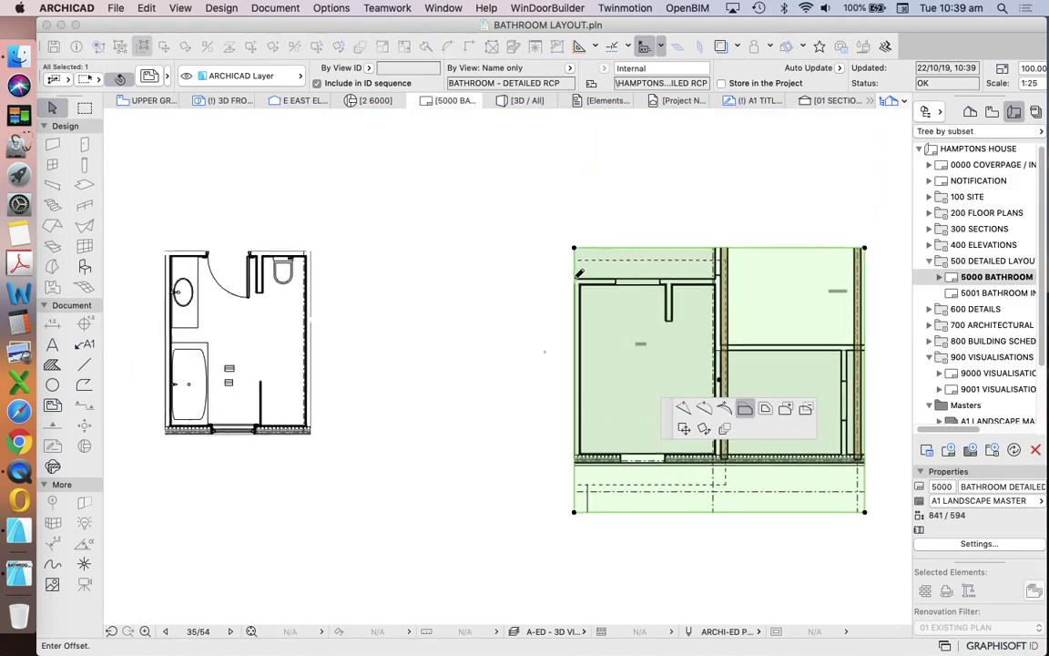
click(628, 280)
- Offset the RCP drawing's lower and right frame edges inward to the bathroom's outer walls
click(649, 515)
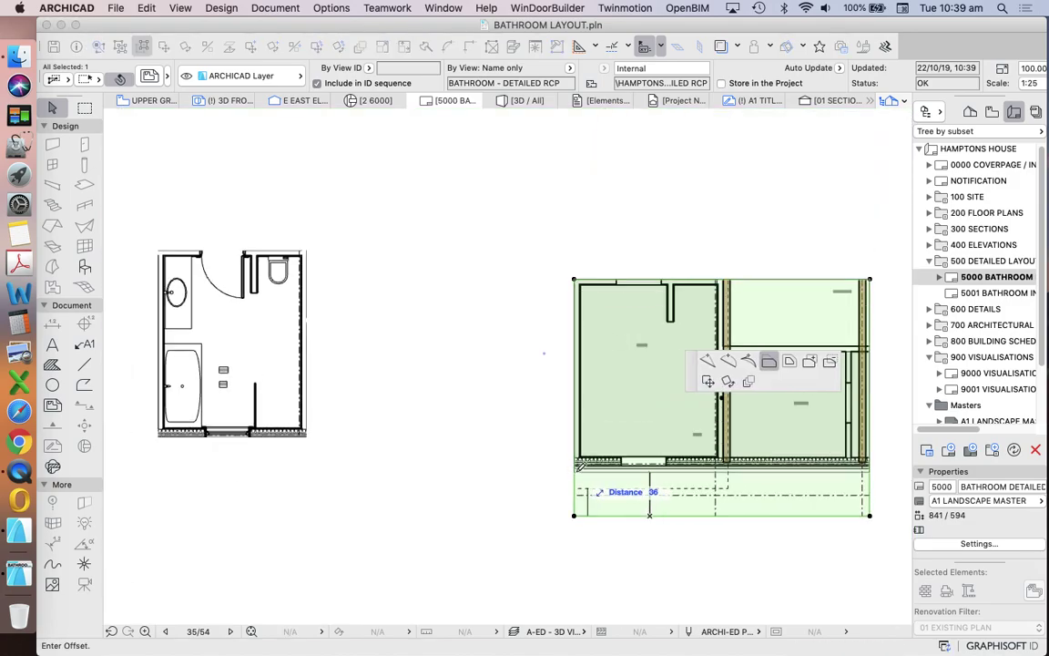
scroll(573, 496, up, 4)
click(487, 452)
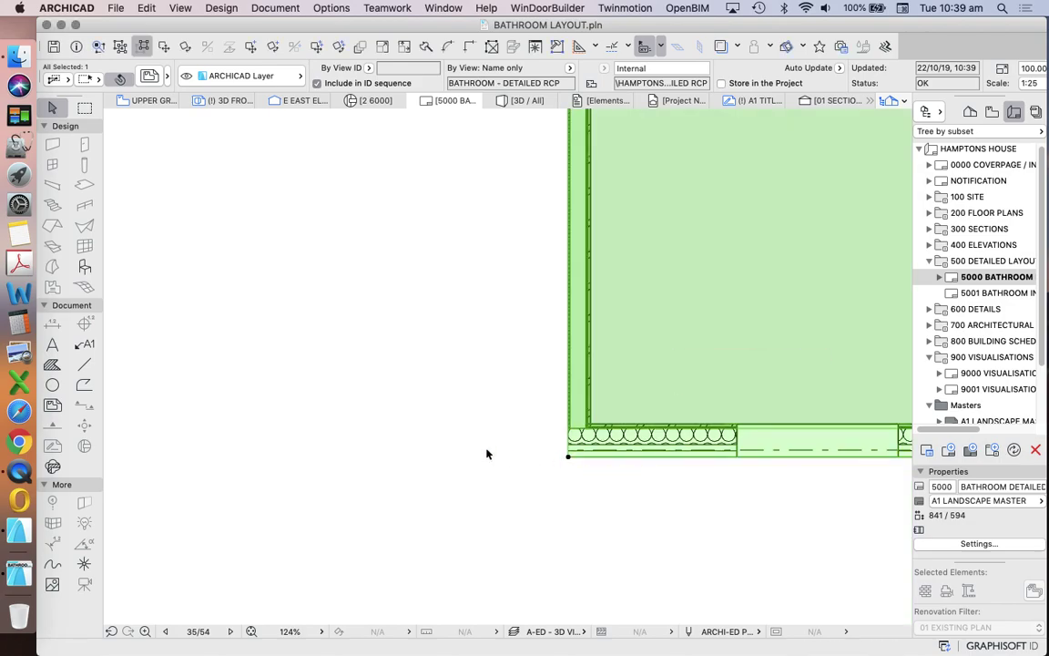
scroll(487, 452, down, 6)
click(726, 262)
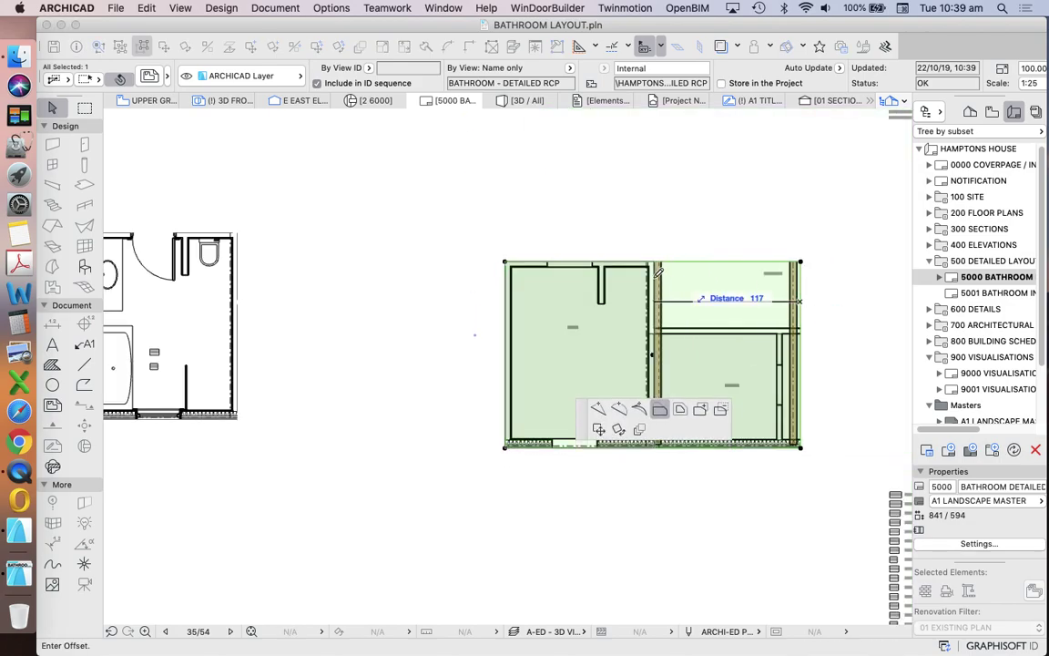
scroll(648, 272, up, 4)
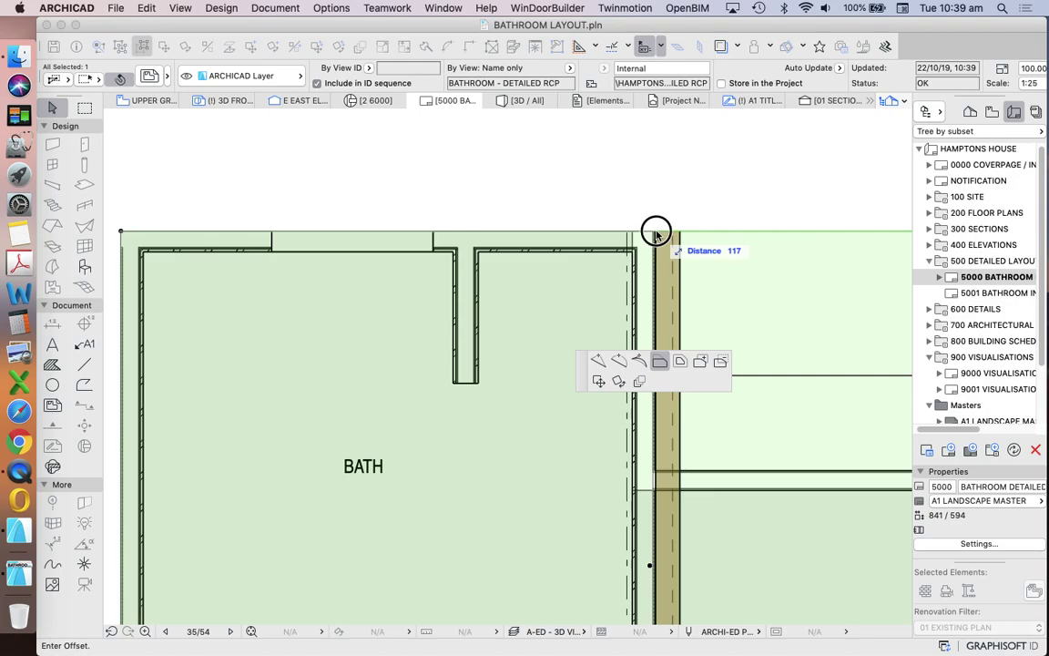
click(655, 230)
scroll(675, 305, down, 5)
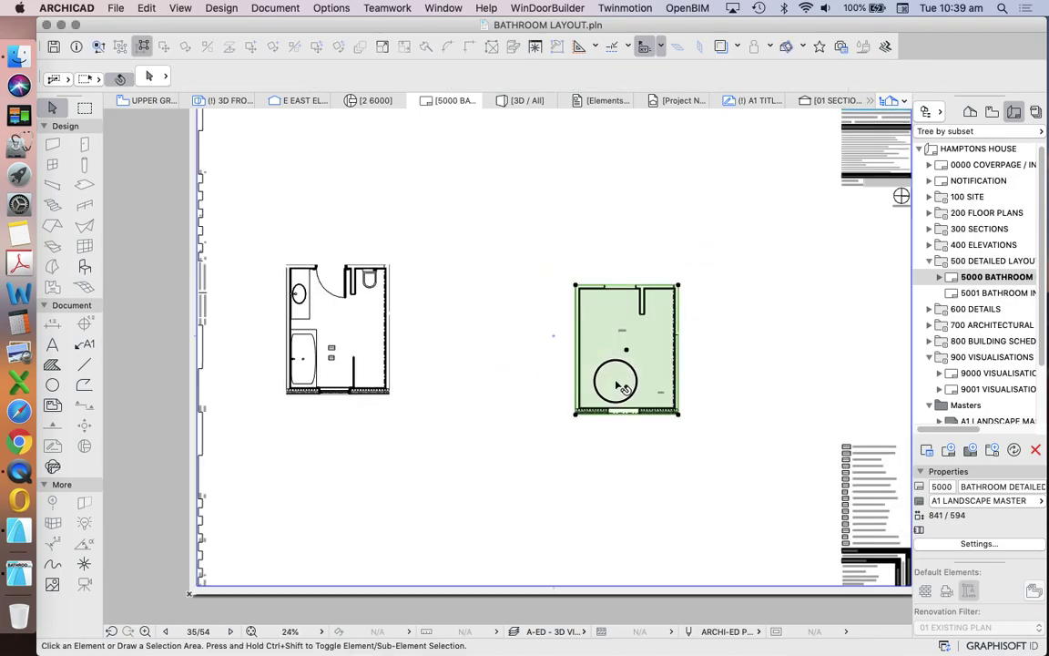
- Align the RCP drawing beside the plan drawing, and move both together to the upper left area of the sheet
drag(613, 374, 472, 370)
drag(502, 416, 277, 255)
mouse_move(471, 327)
mouse_down()
mouse_move(473, 339)
mouse_move(480, 288)
mouse_move(482, 298)
mouse_move(472, 296)
mouse_up()
scroll(474, 339, down, 4)
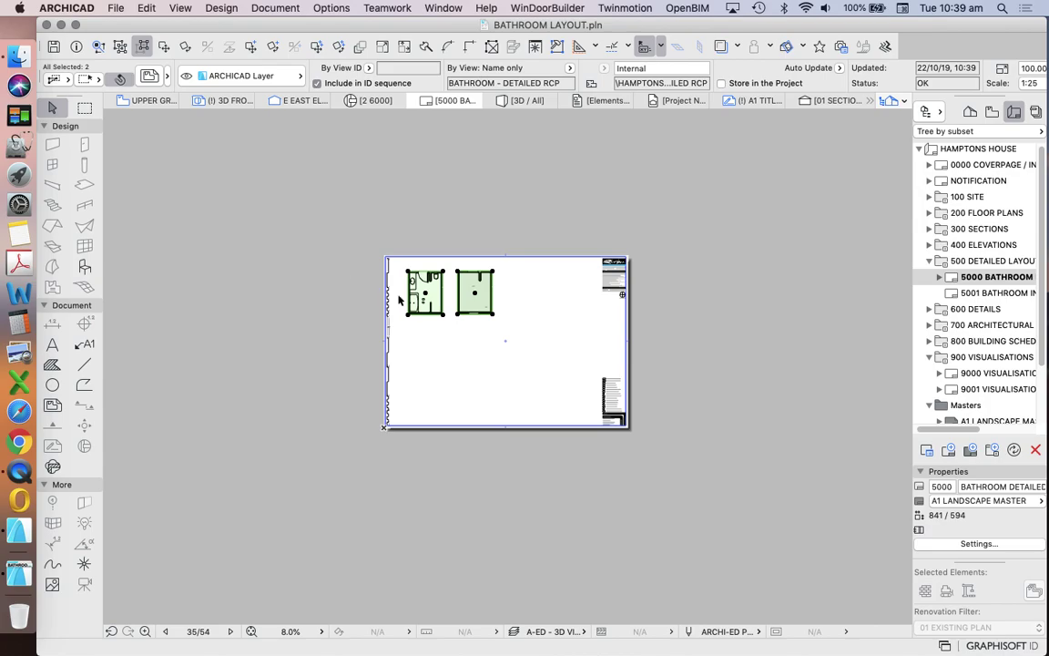
scroll(453, 281, up, 3)
key(Escape)
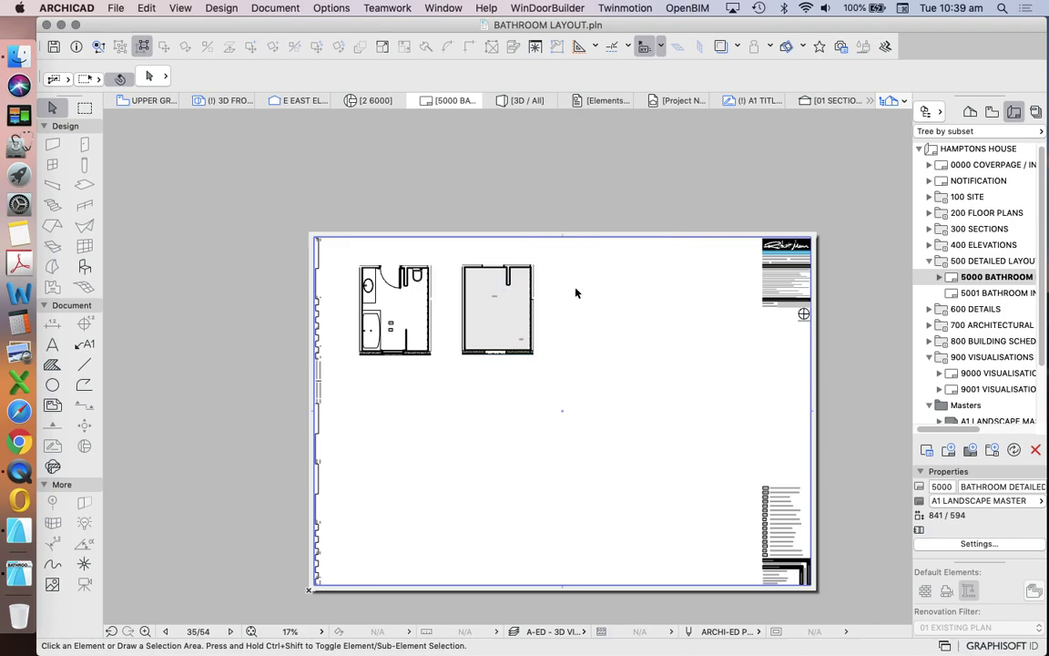
- Move the RCP drawing further right along the sheet, leaving a wide gap beside the plan drawing, and deselect it
drag(496, 321, 604, 333)
scroll(555, 361, down, 2)
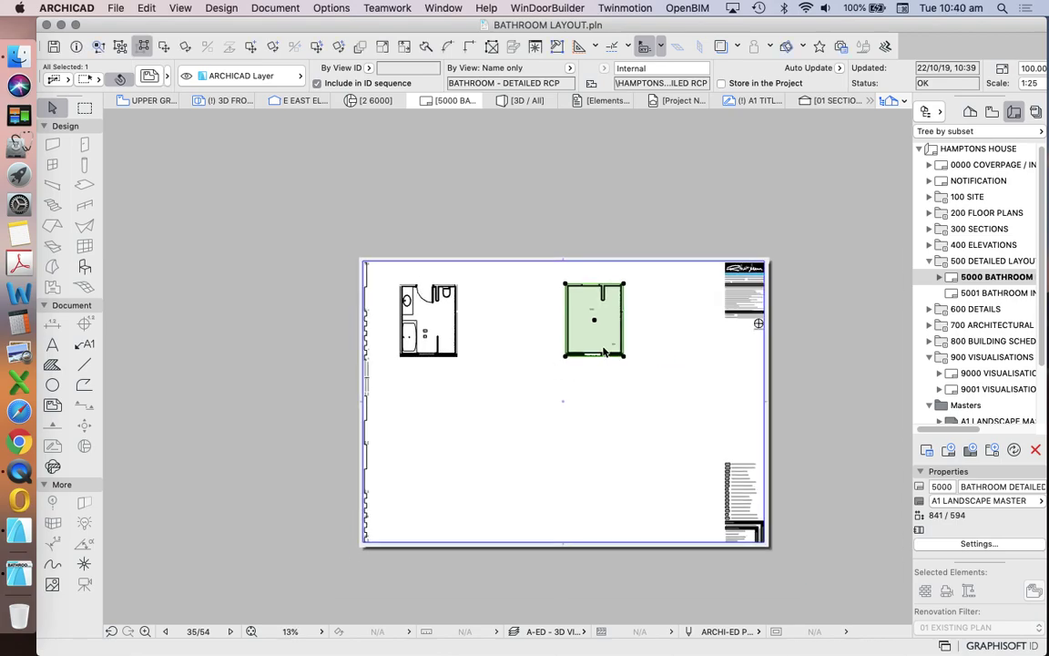
scroll(599, 347, up, 2)
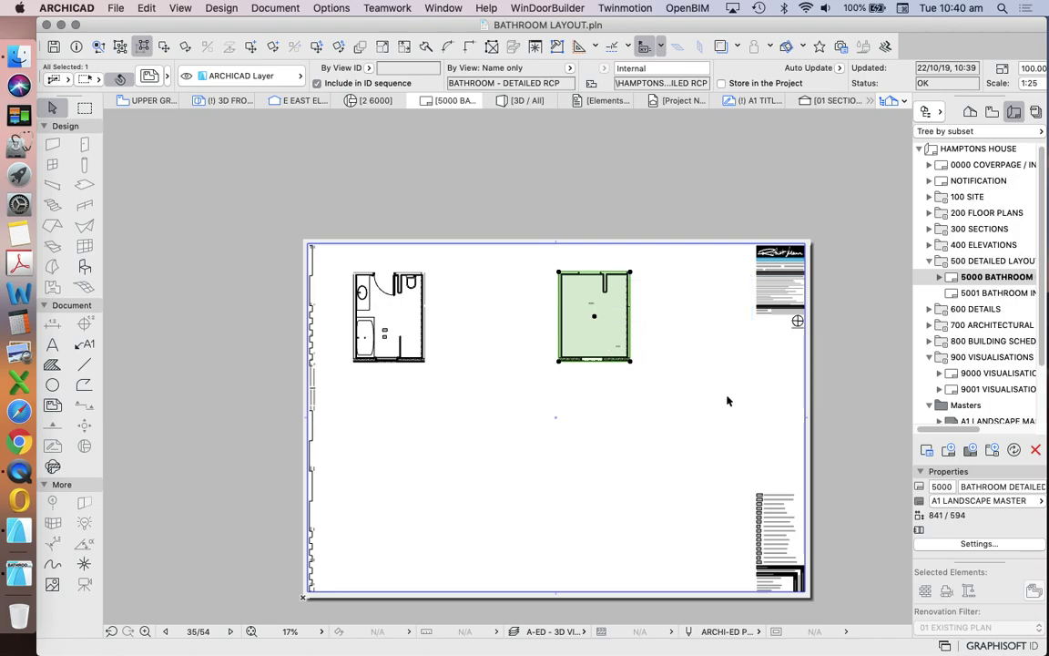
click(680, 426)
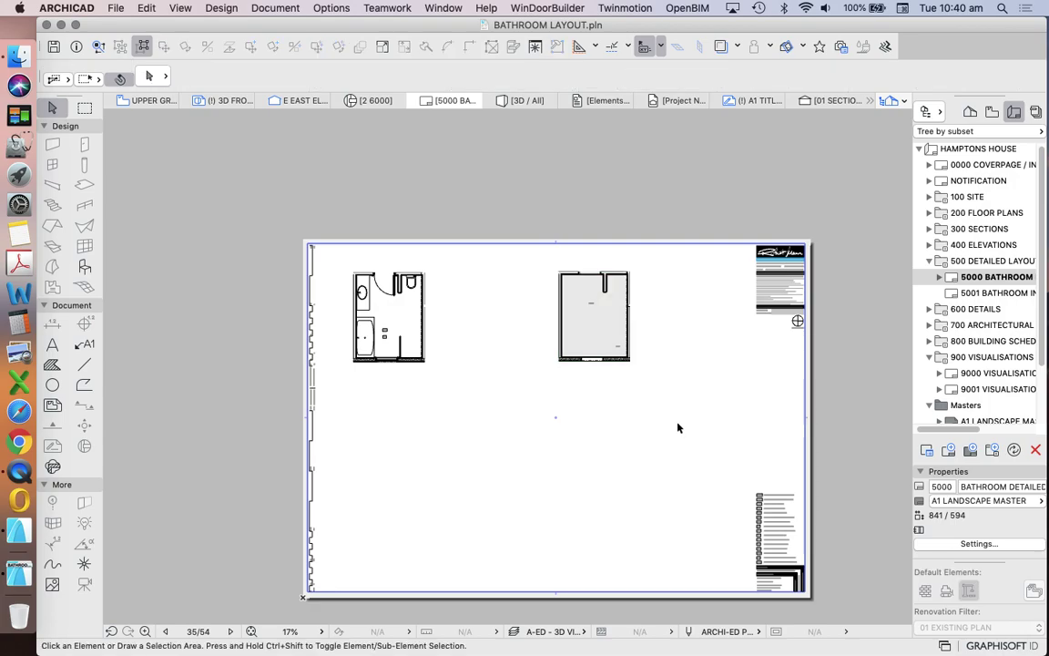
- Open the upper ground floor story from the project map to work around the bathroom
click(970, 112)
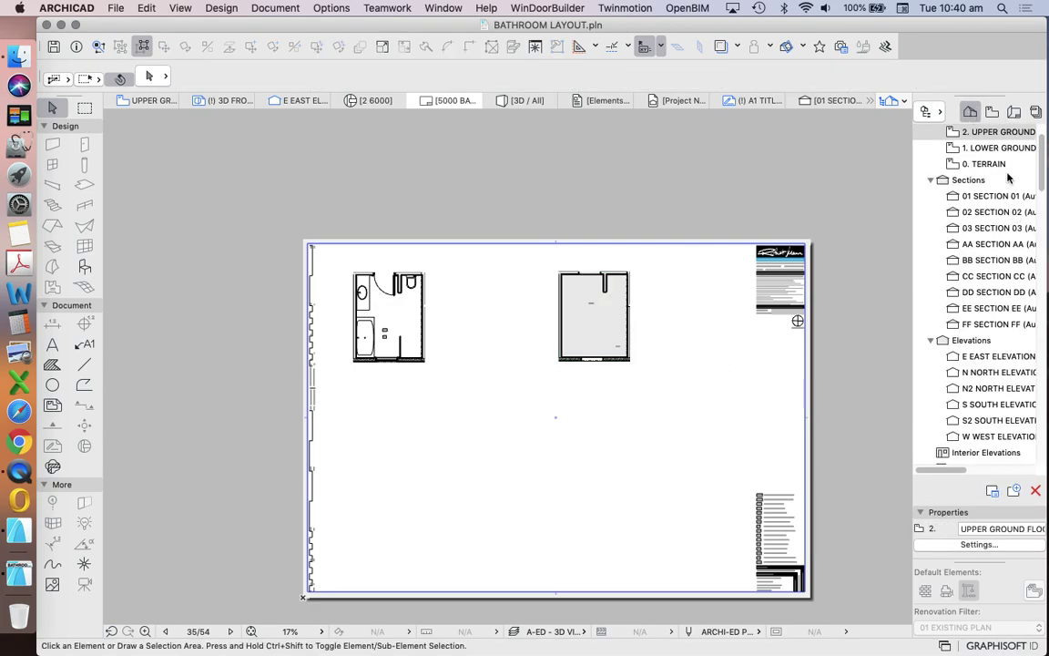
scroll(937, 160, up, 2)
click(947, 179)
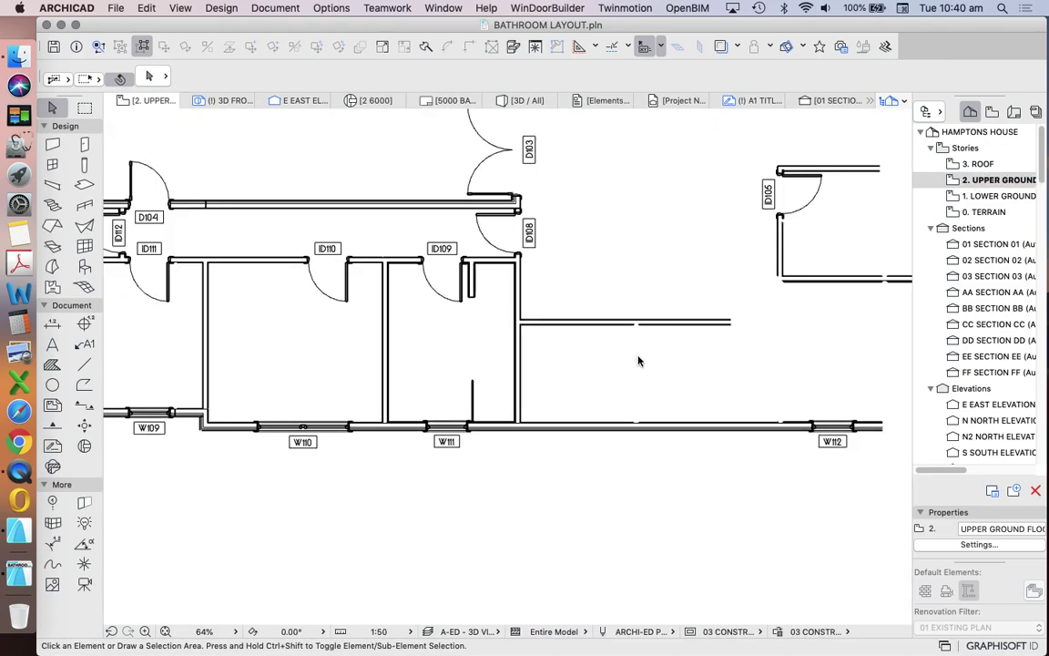
scroll(637, 361, down, 5)
scroll(530, 438, up, 5)
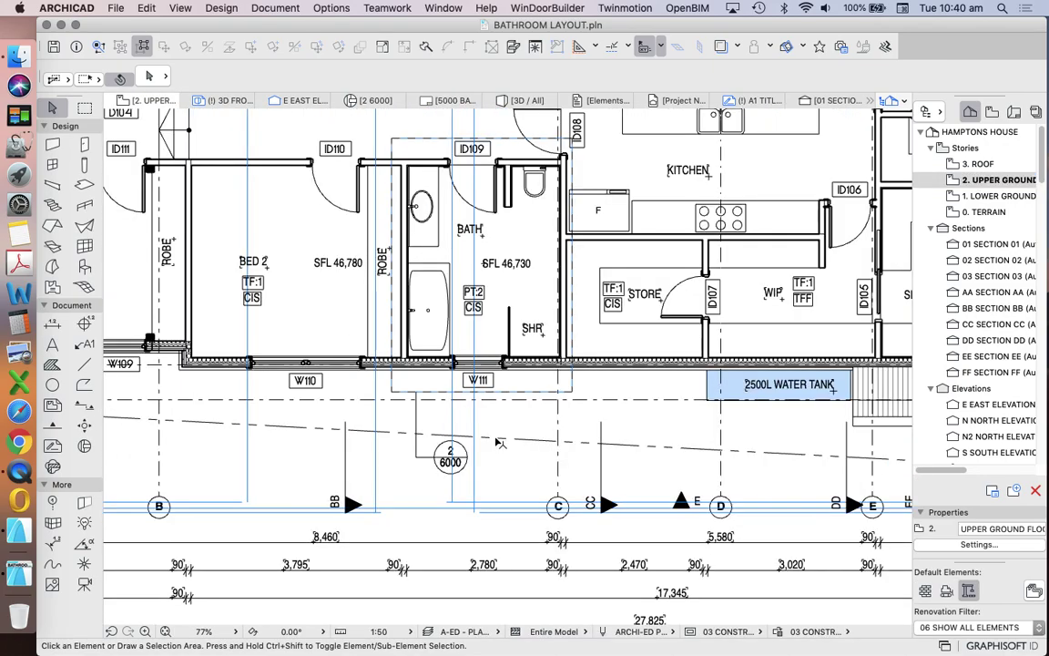
scroll(488, 433, up, 2)
- In the bathroom detail marker's settings, set both the first and second marker text rows to Referred Drawing
click(441, 465)
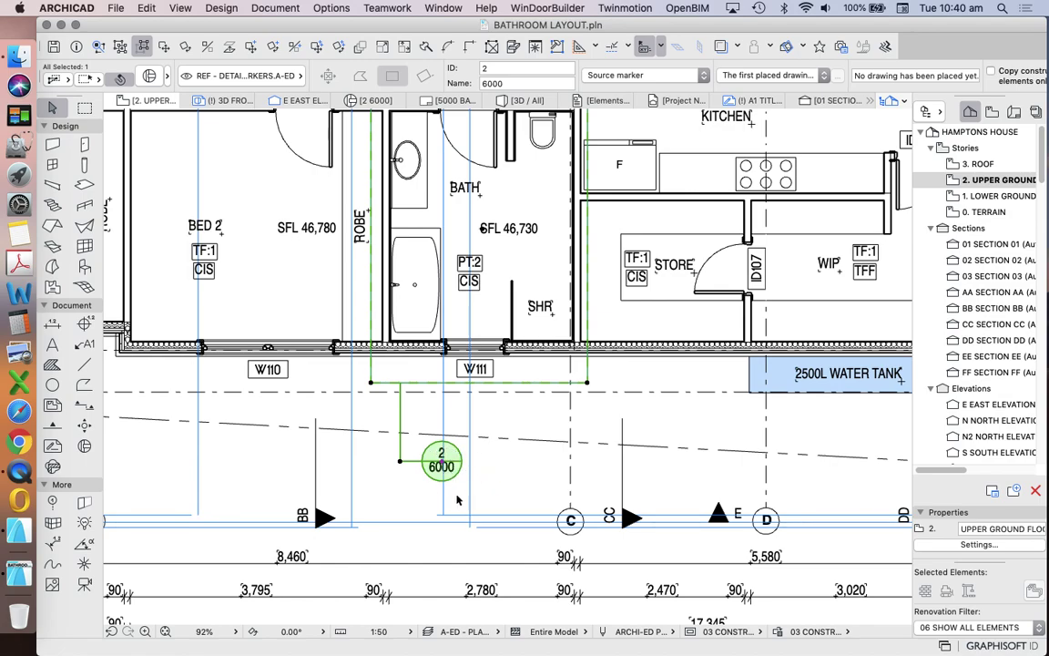
click(150, 76)
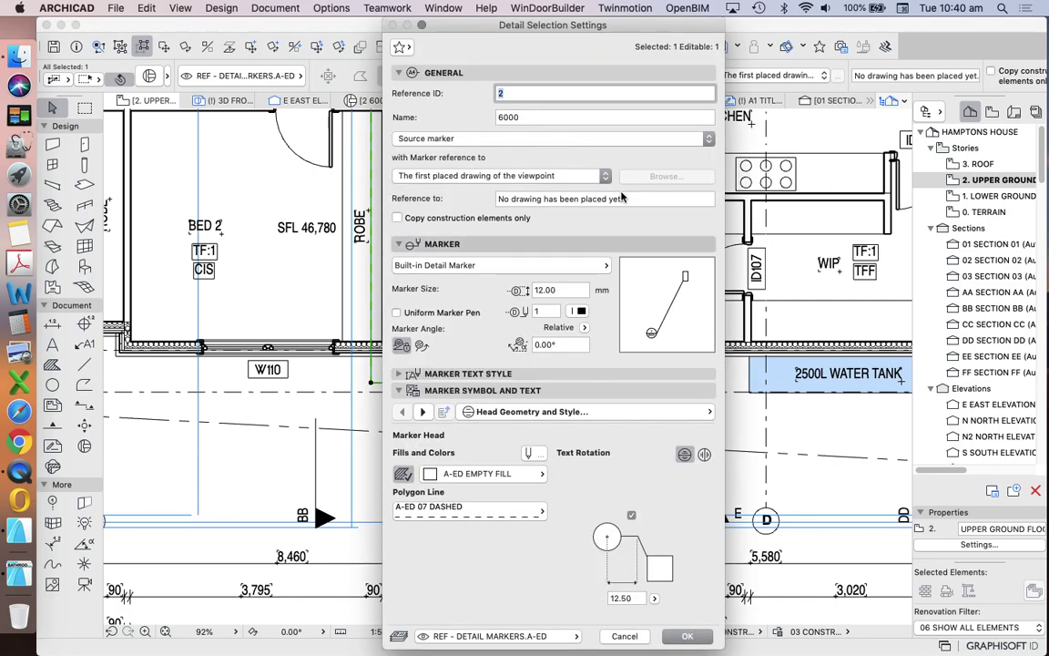
click(590, 411)
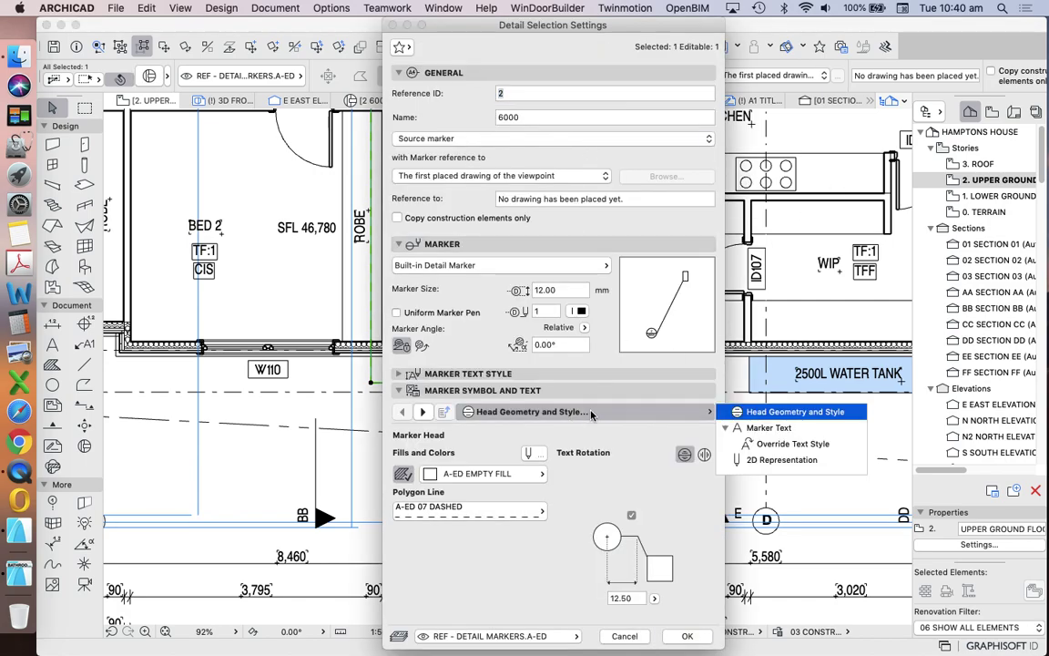
click(770, 428)
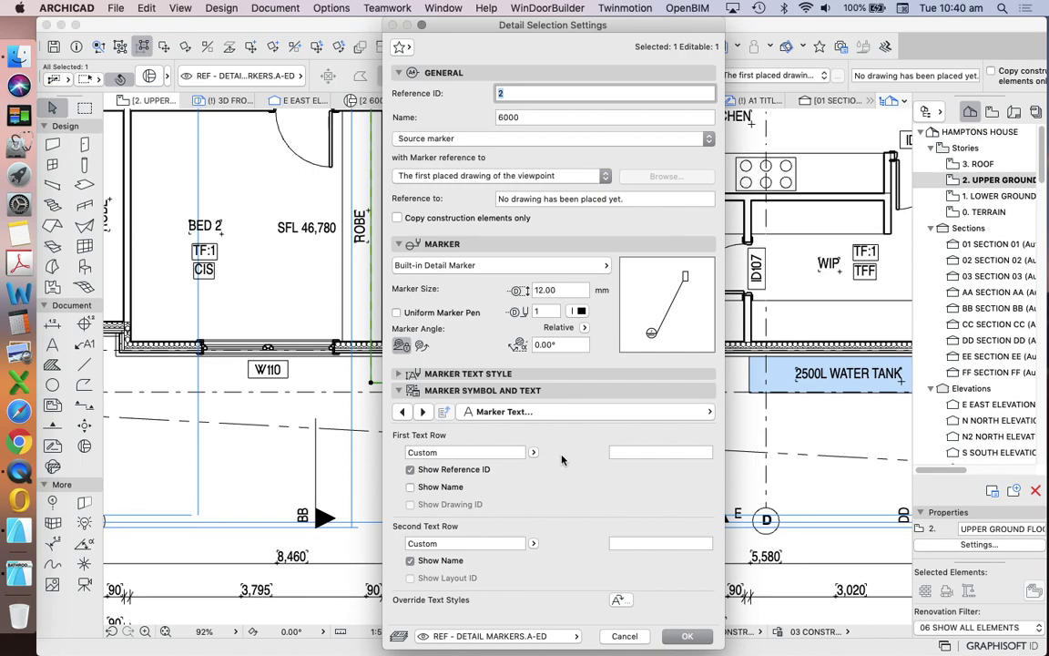
drag(557, 27, 496, 21)
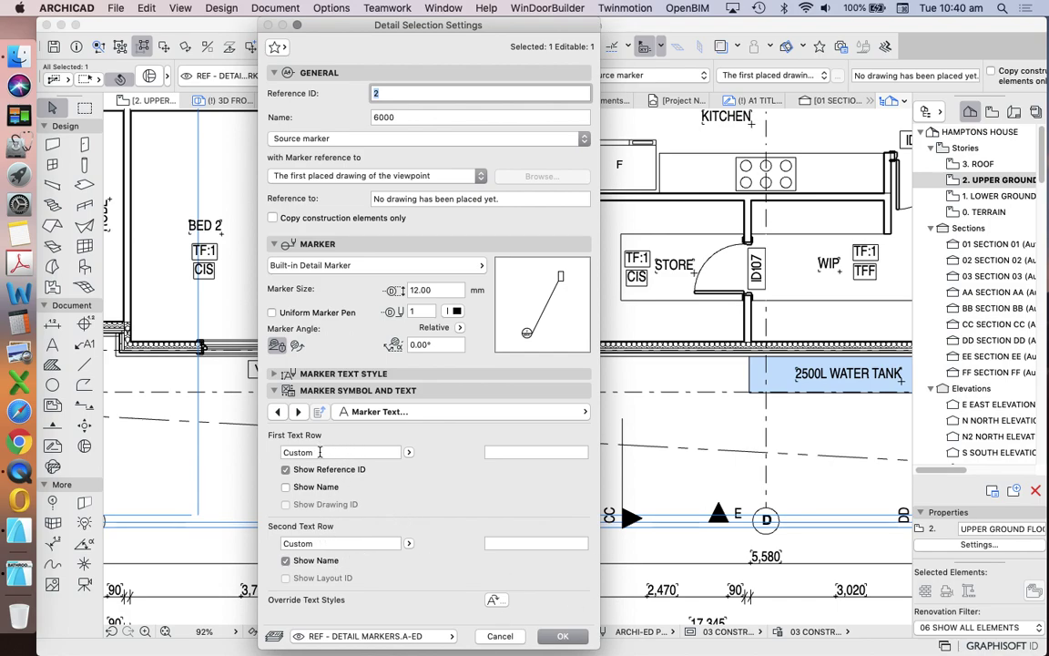
click(314, 410)
click(409, 453)
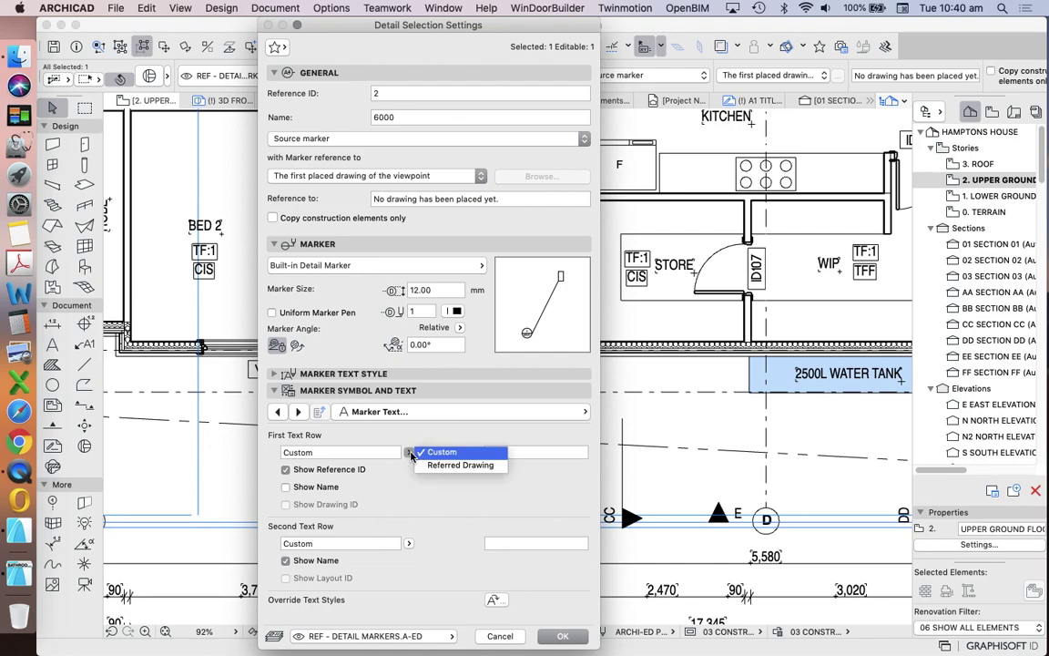
click(451, 465)
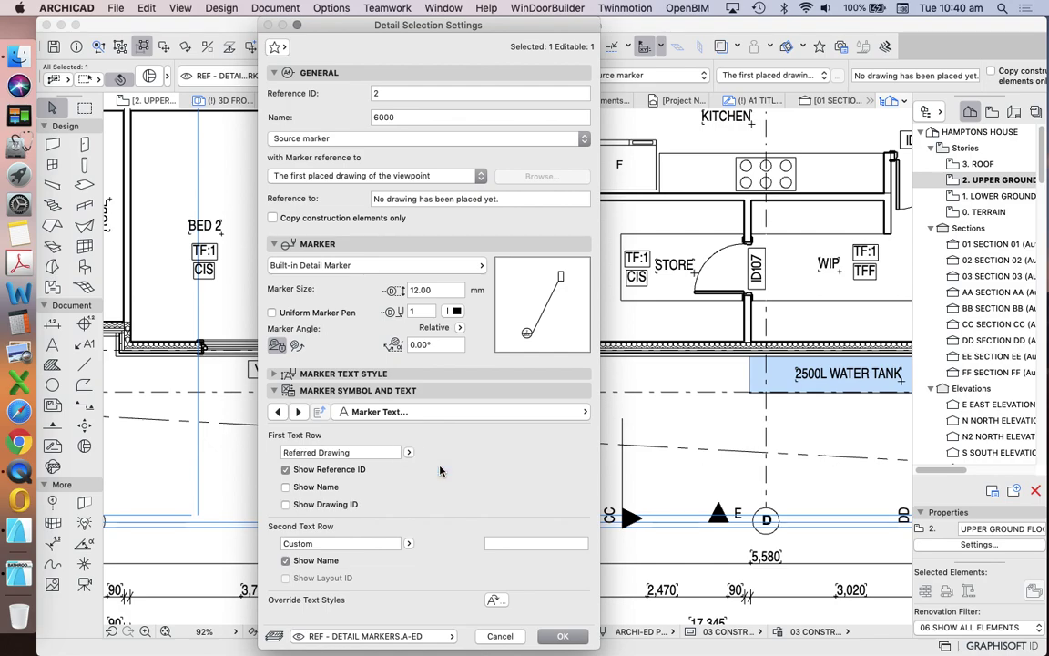
click(409, 543)
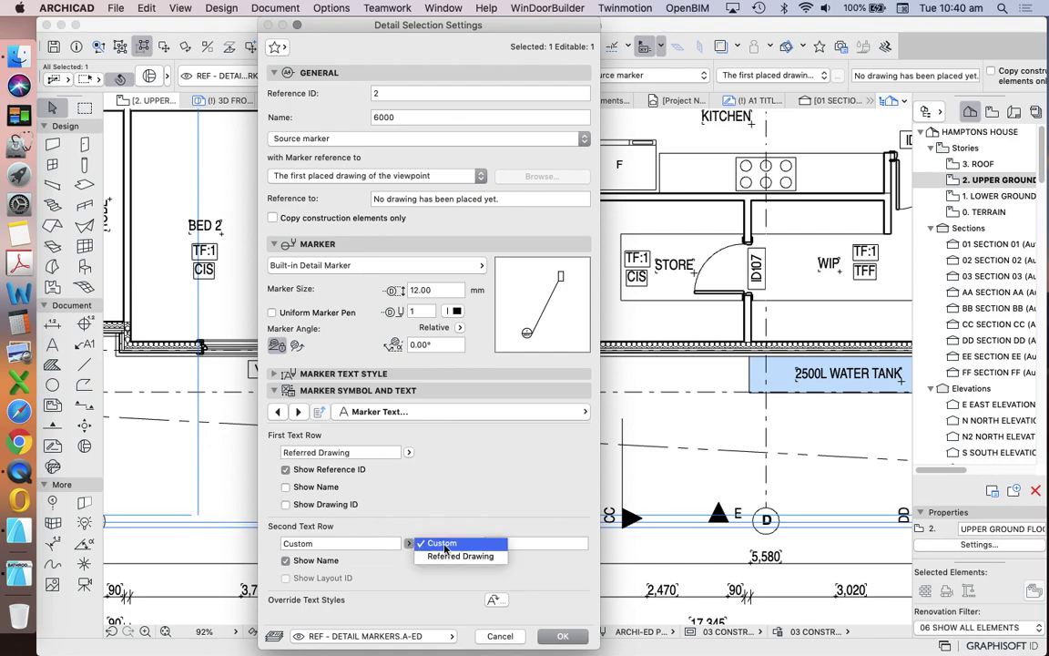
click(464, 557)
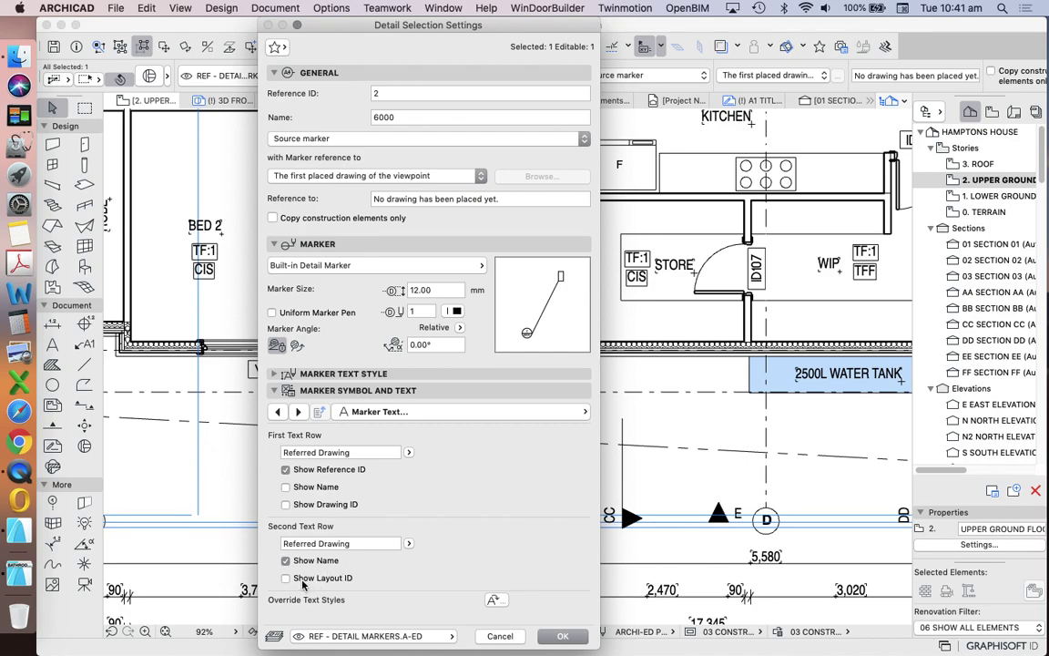
- Have the marker show the drawing ID instead of the reference ID, and the layout ID instead of the name, and apply the settings
click(296, 505)
click(300, 470)
click(306, 583)
click(288, 561)
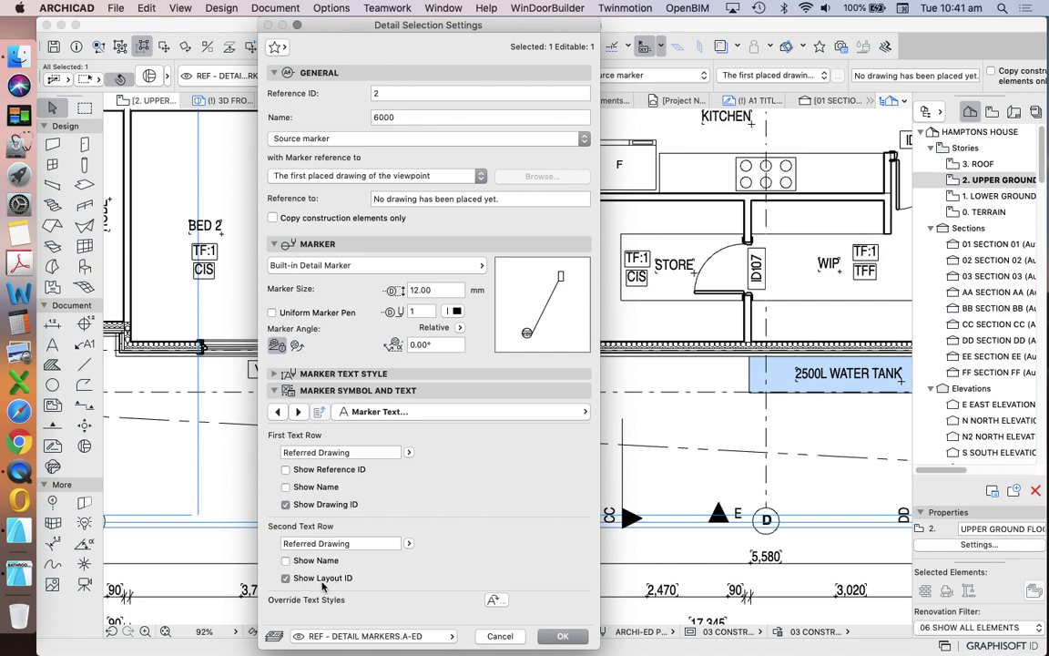
click(563, 635)
scroll(446, 471, up, 5)
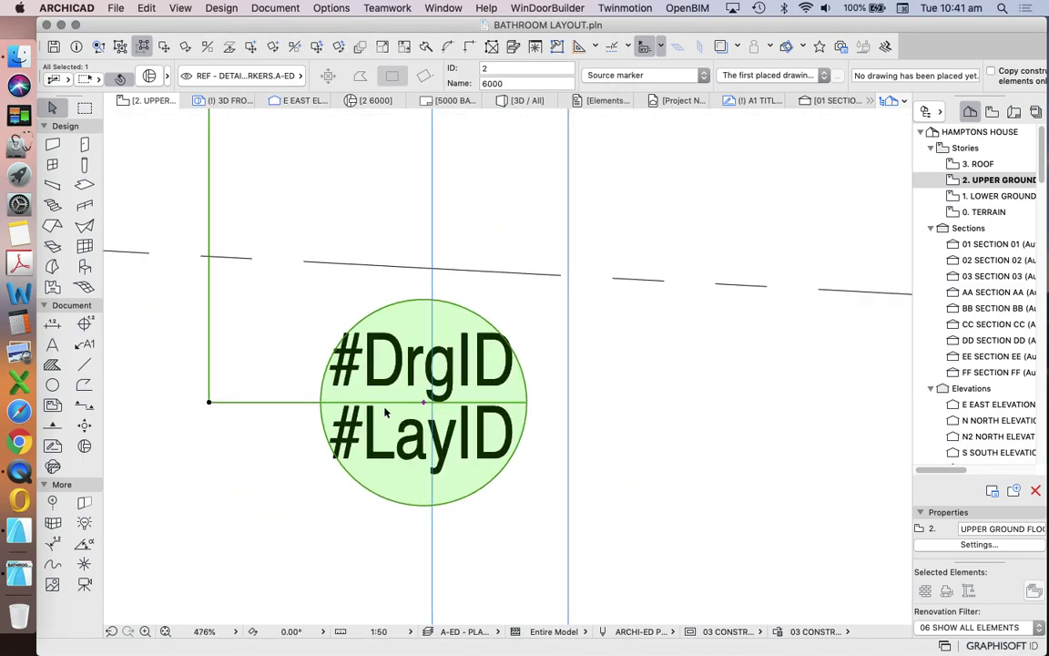
scroll(398, 424, down, 3)
scroll(398, 424, up, 3)
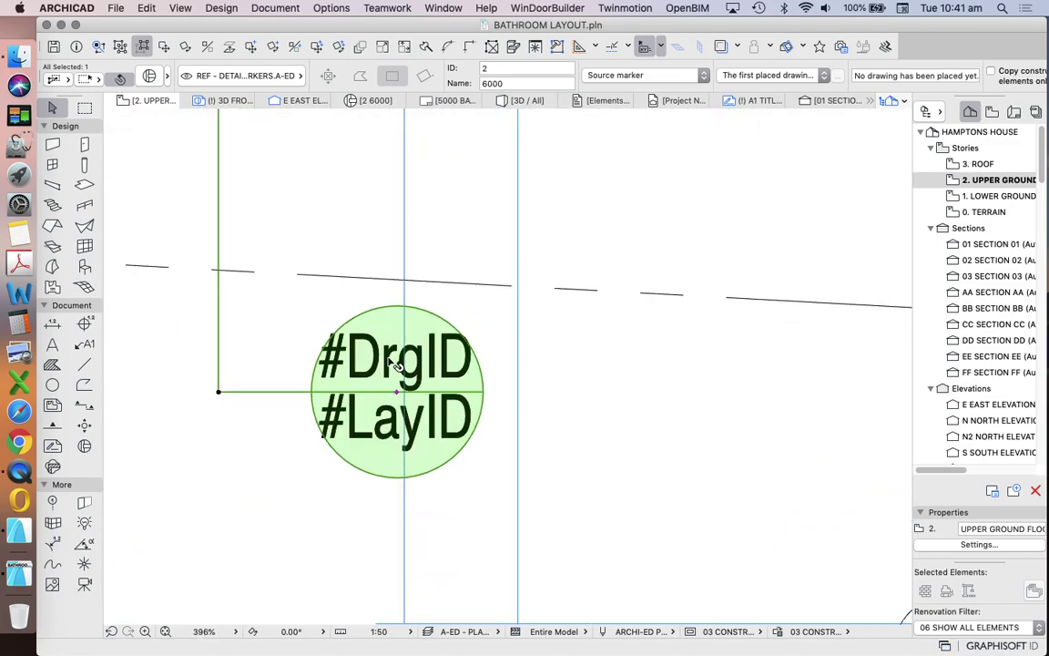
scroll(402, 362, down, 1)
scroll(402, 362, down, 2)
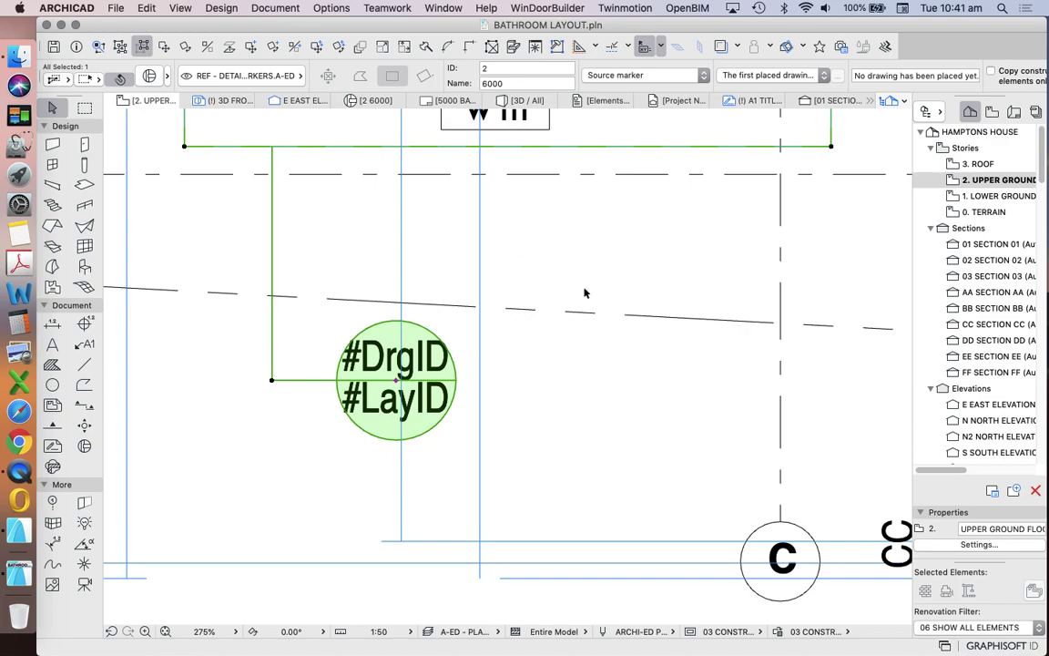
- Change the bathroom detail marker to a linked marker that refers to the selected drawing
scroll(517, 374, down, 10)
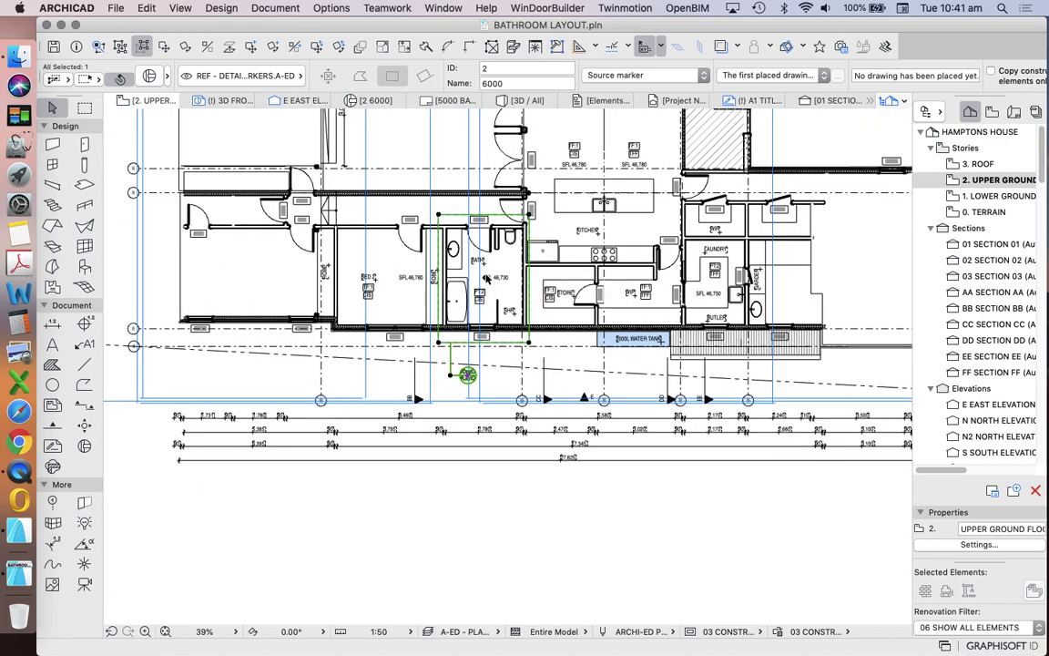
scroll(487, 278, up, 3)
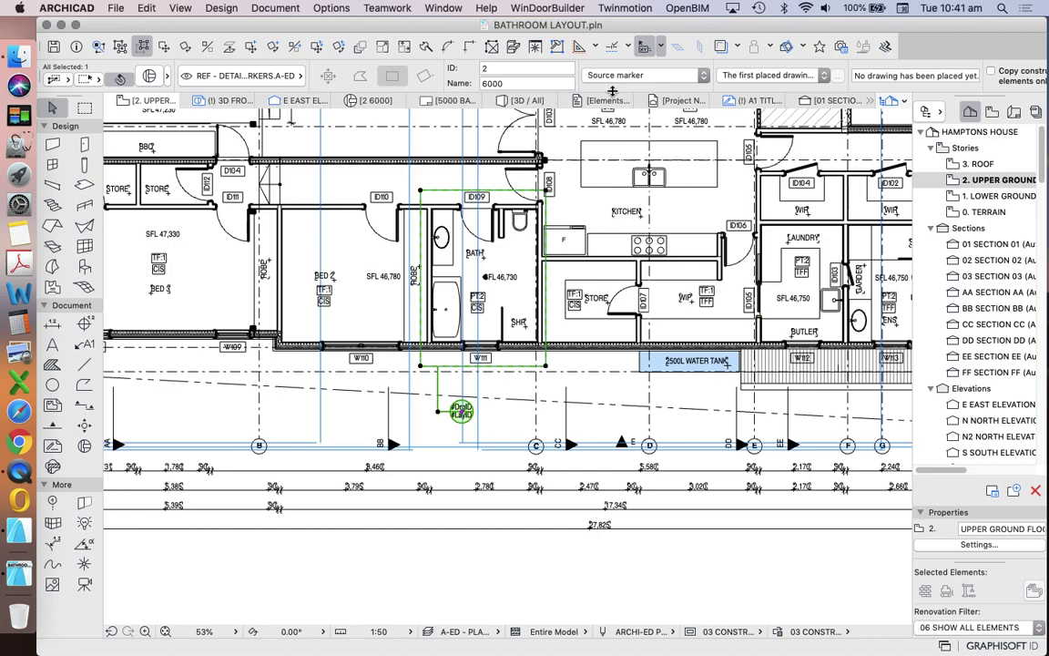
click(636, 77)
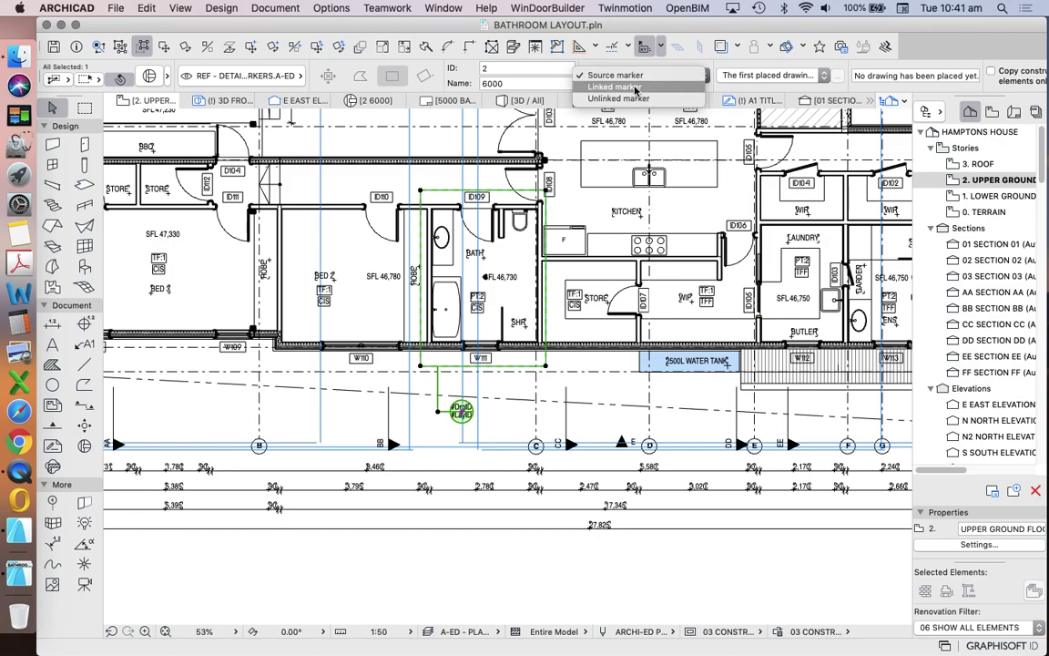
click(636, 88)
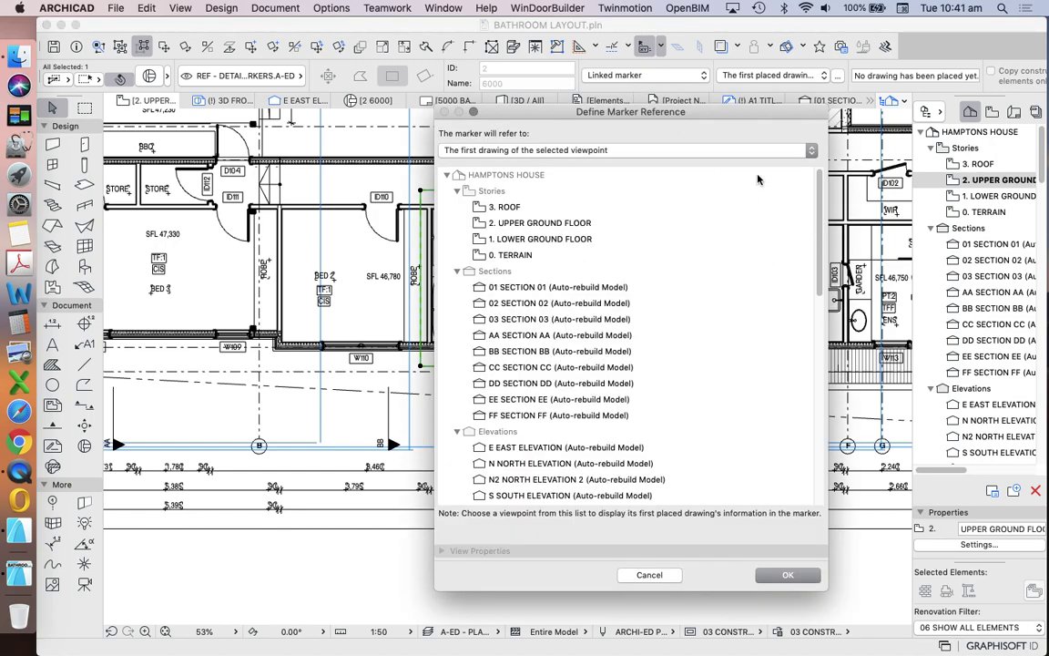
scroll(783, 274, down, 3)
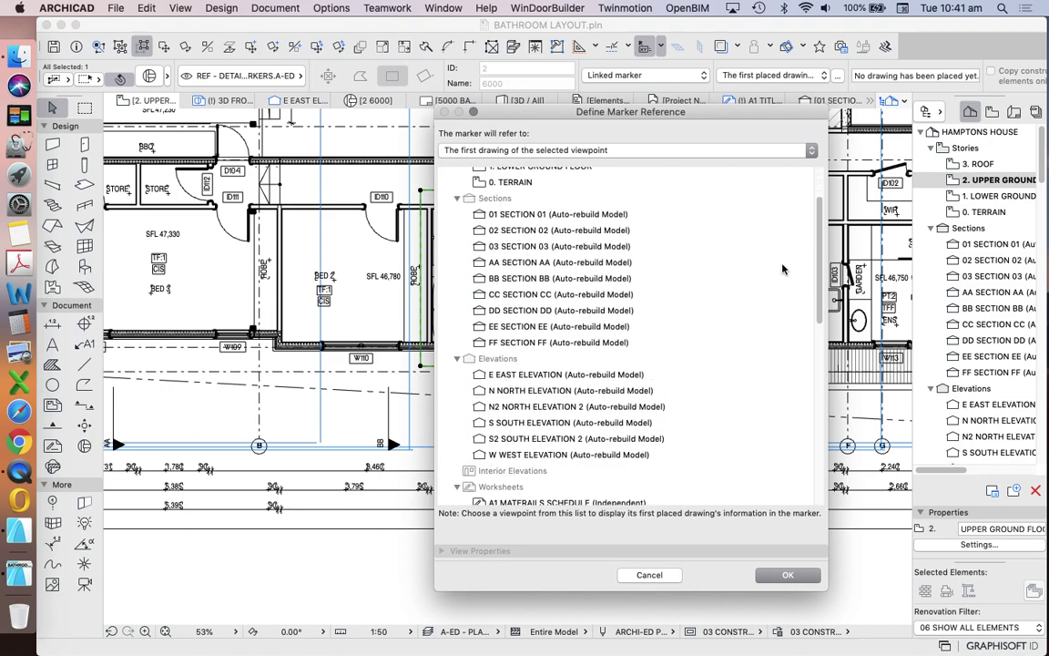
click(723, 150)
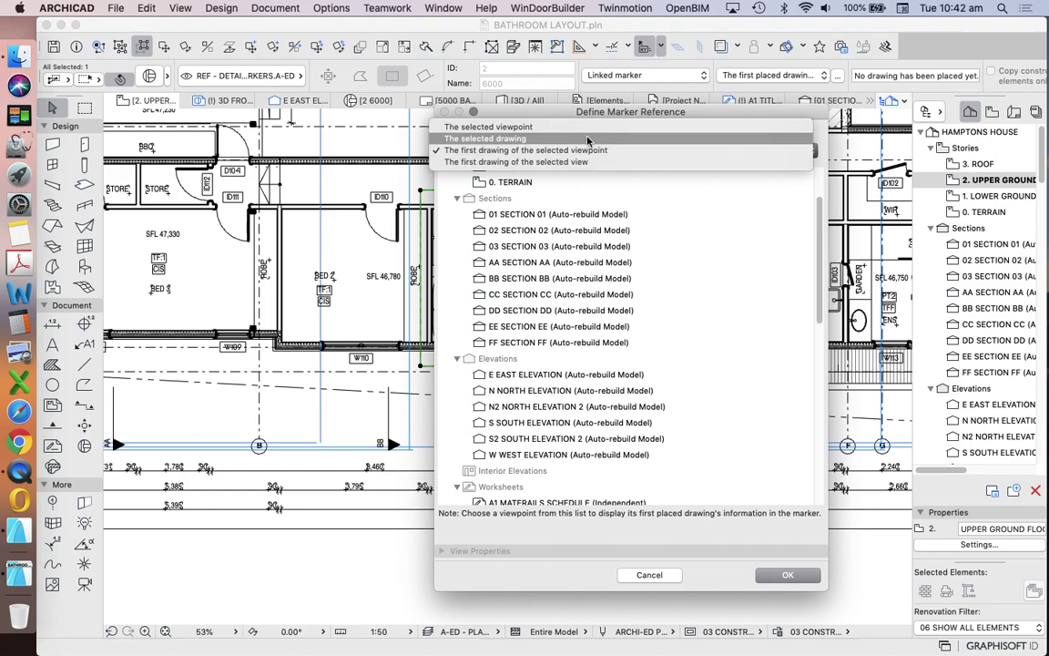
click(505, 139)
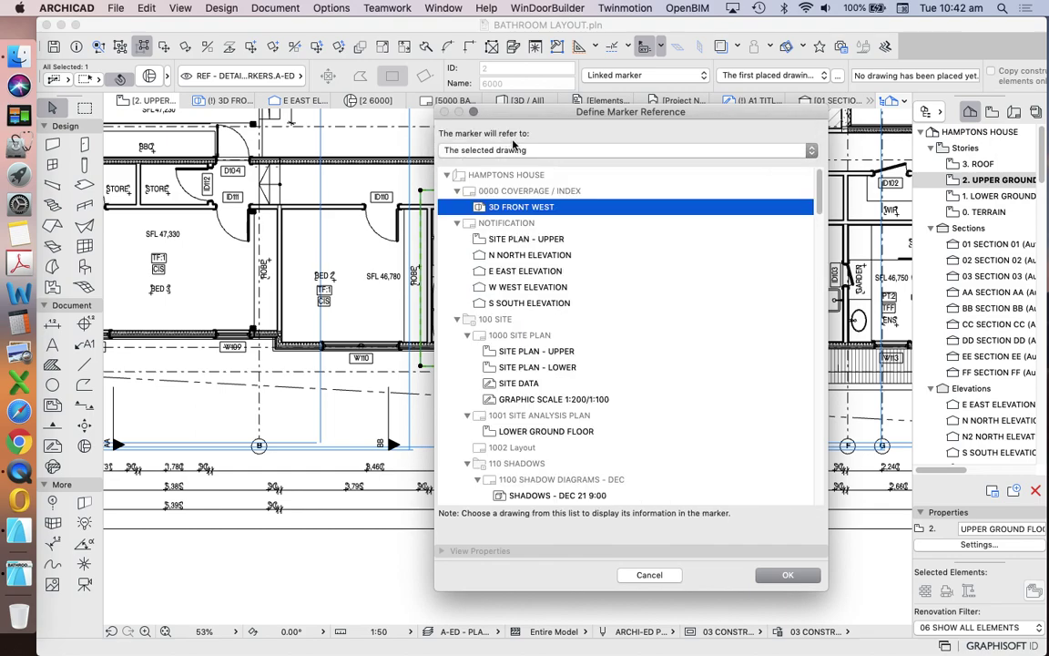
- Link the marker to the BATHROOM - DETAILED PLAN drawing on layout 5000 BATHROOM DETAILED LAYOUT
scroll(628, 219, down, 5)
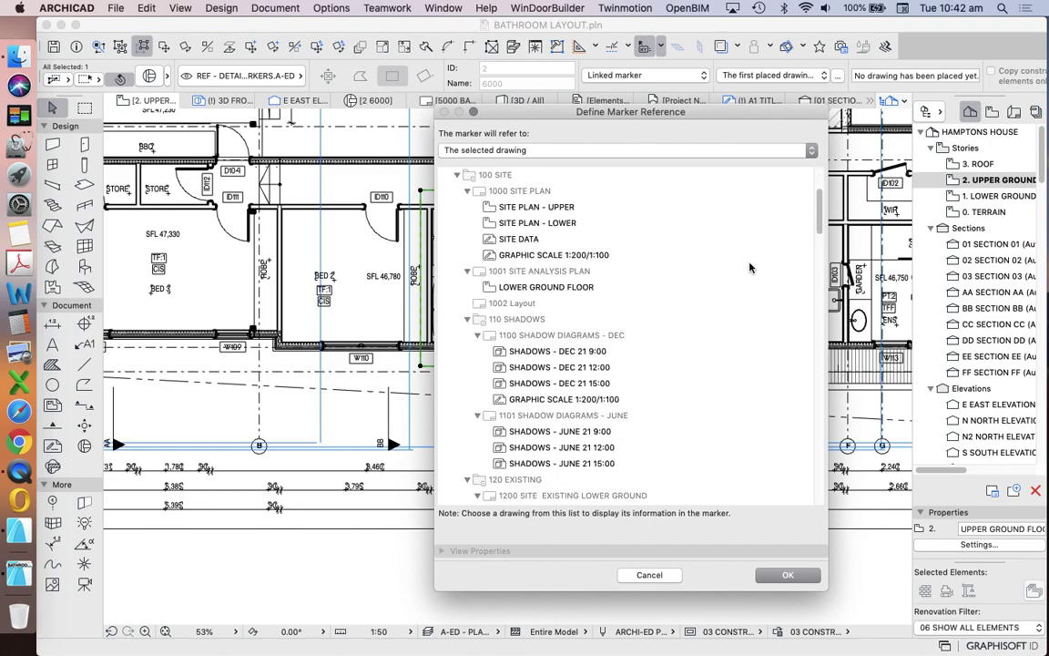
scroll(749, 267, down, 6)
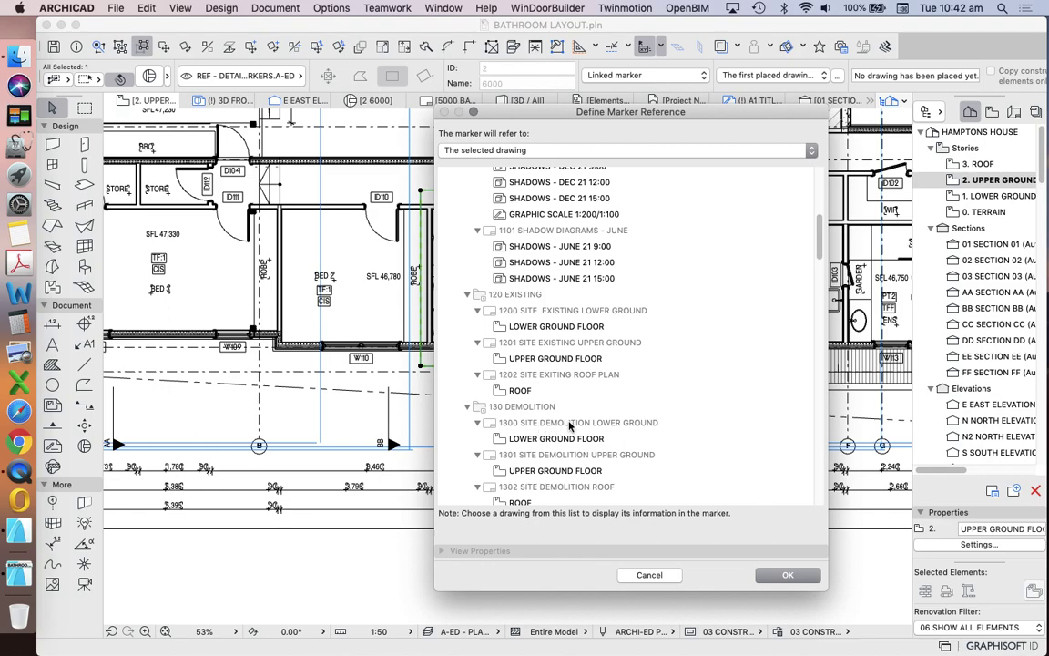
scroll(619, 387, down, 8)
scroll(621, 384, down, 12)
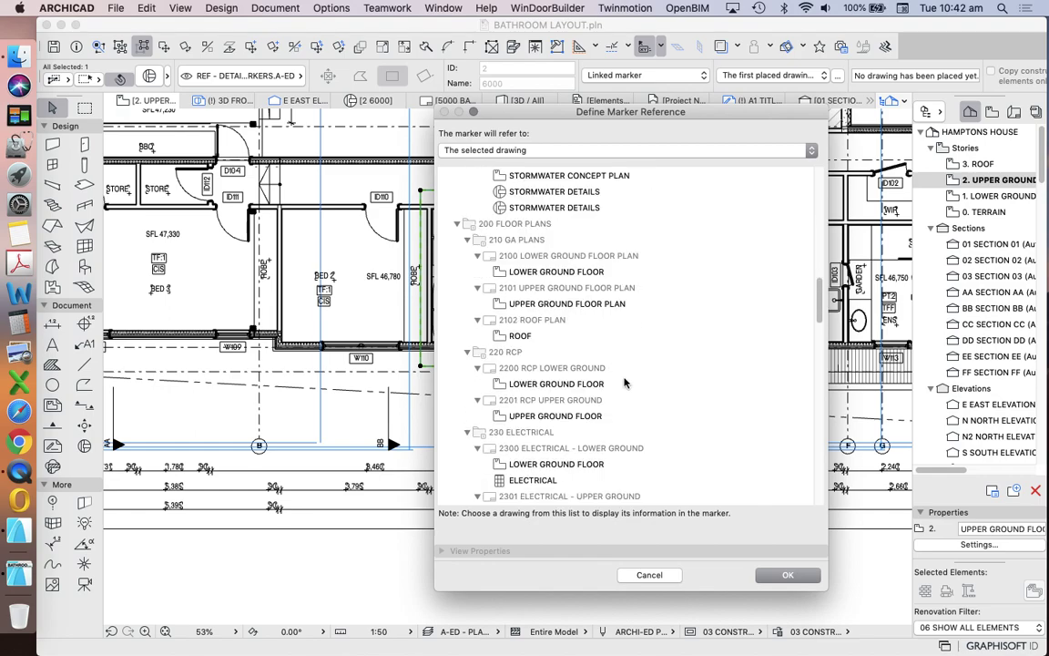
scroll(642, 381, down, 5)
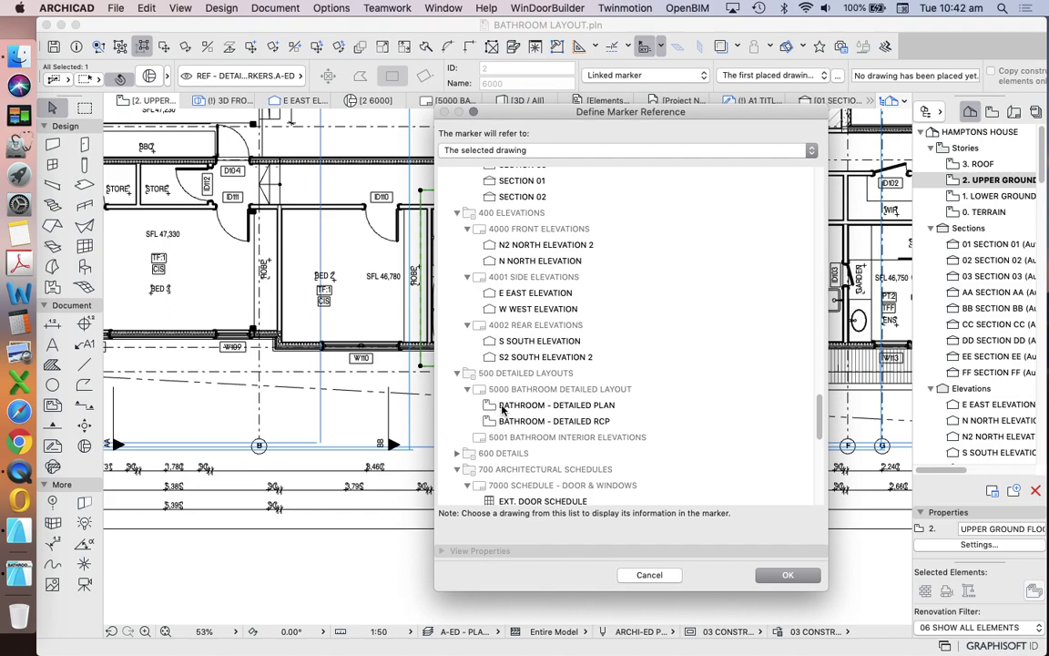
click(502, 408)
click(788, 574)
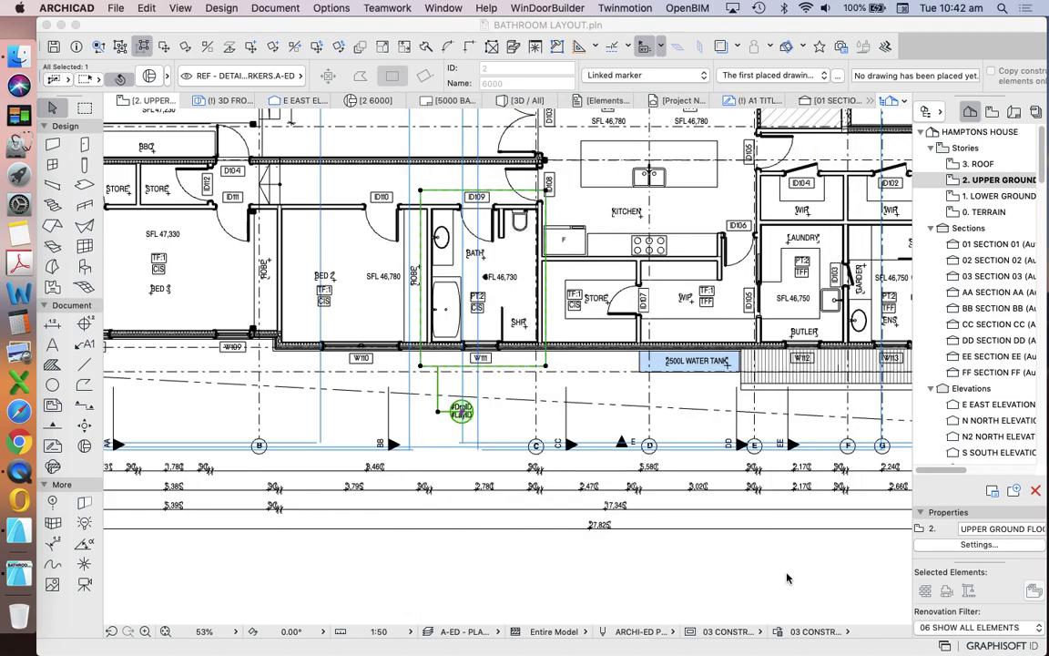
scroll(467, 412, up, 6)
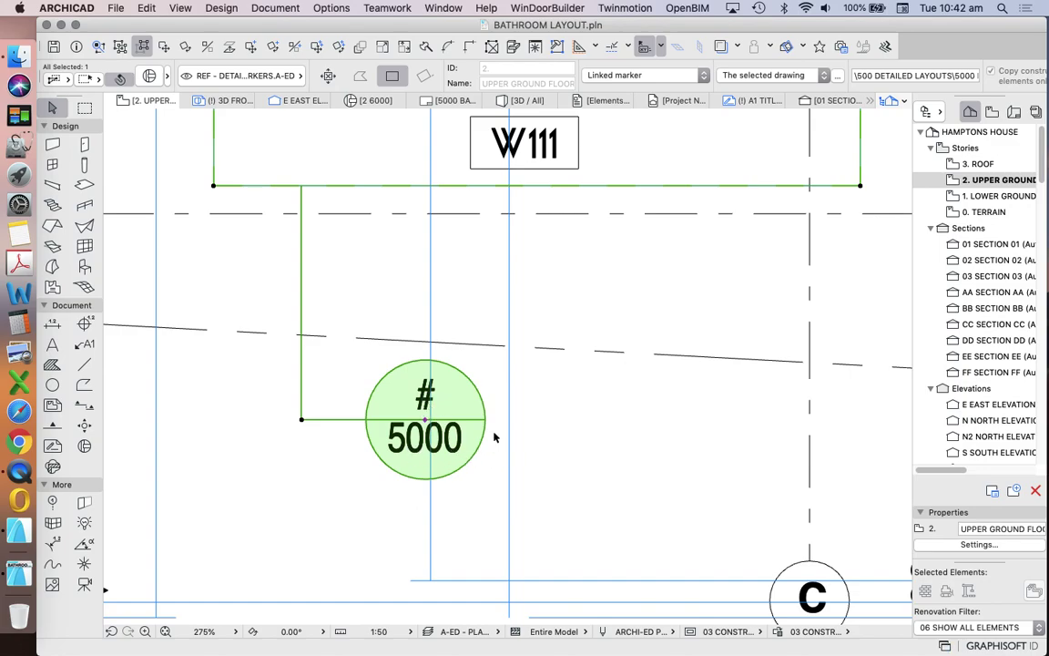
- Turn on the reference ID in the marker's first text row, apply the settings, and deselect the marker
scroll(485, 435, down, 2)
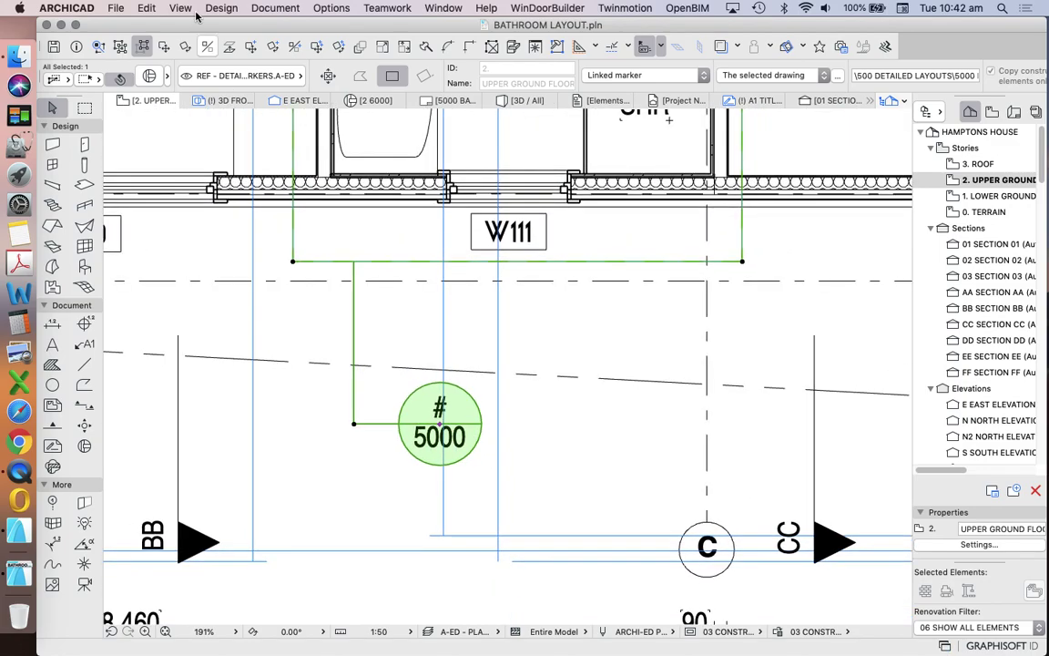
click(151, 75)
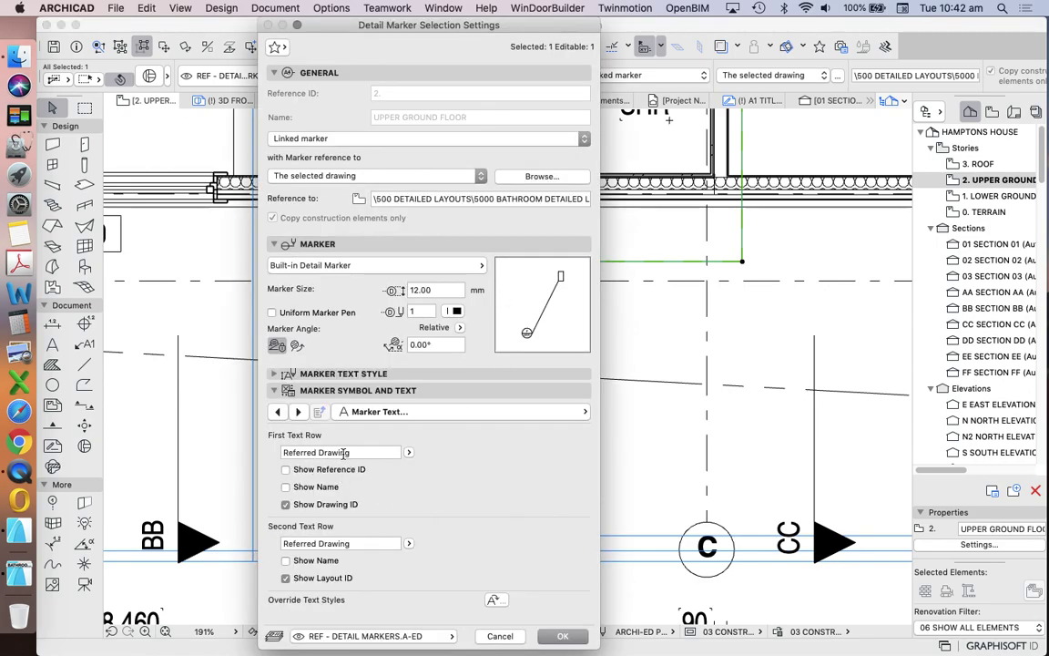
click(286, 470)
click(564, 636)
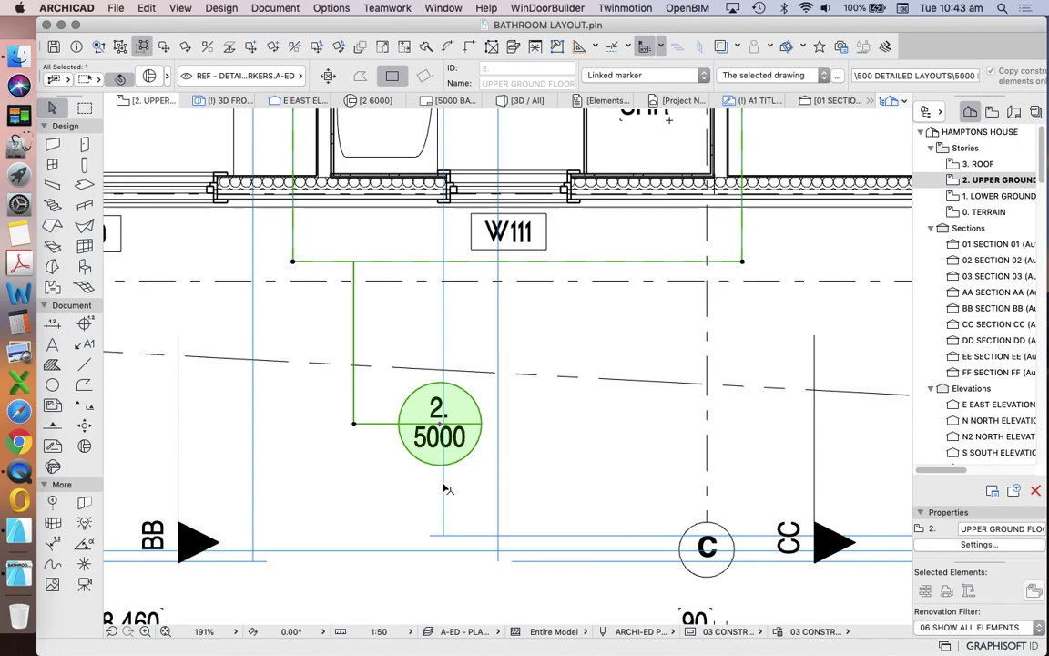
scroll(439, 483, up, 3)
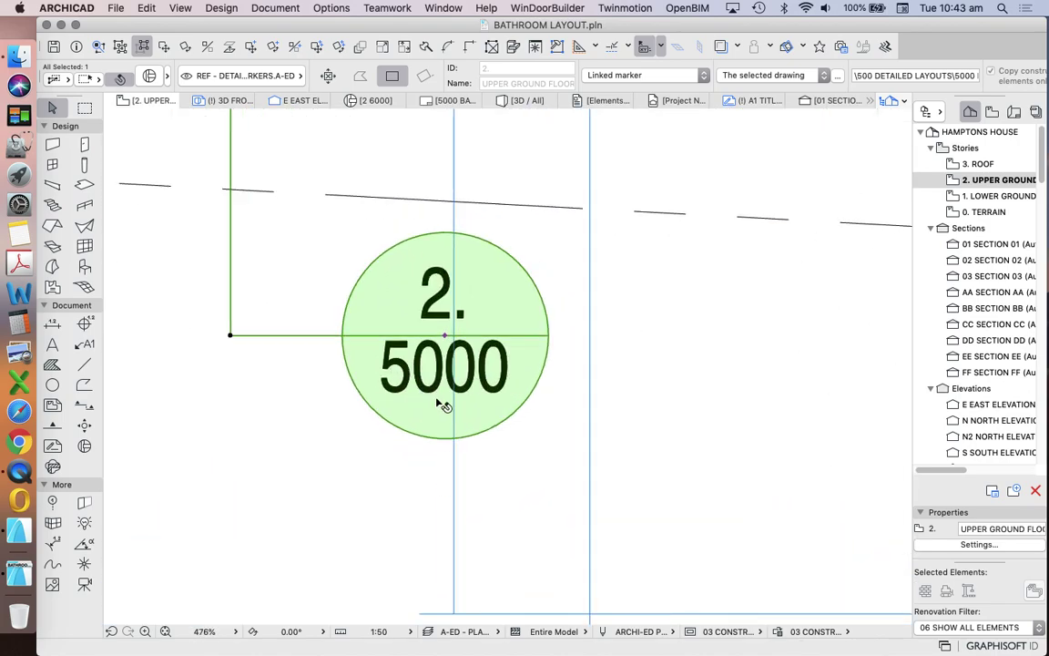
scroll(419, 401, down, 5)
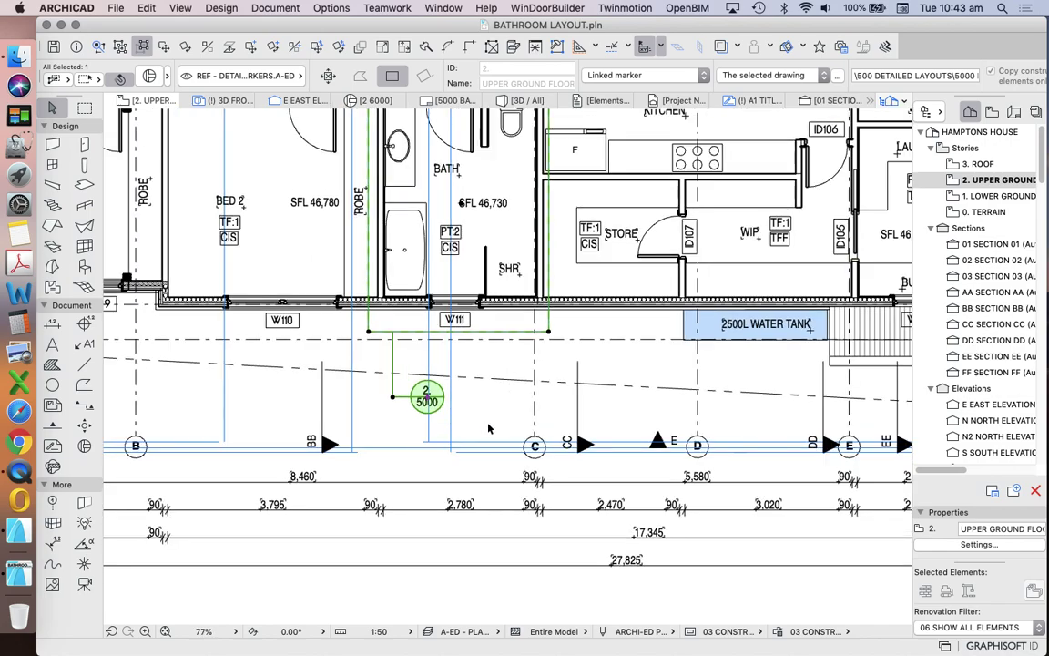
click(489, 421)
scroll(475, 392, down, 3)
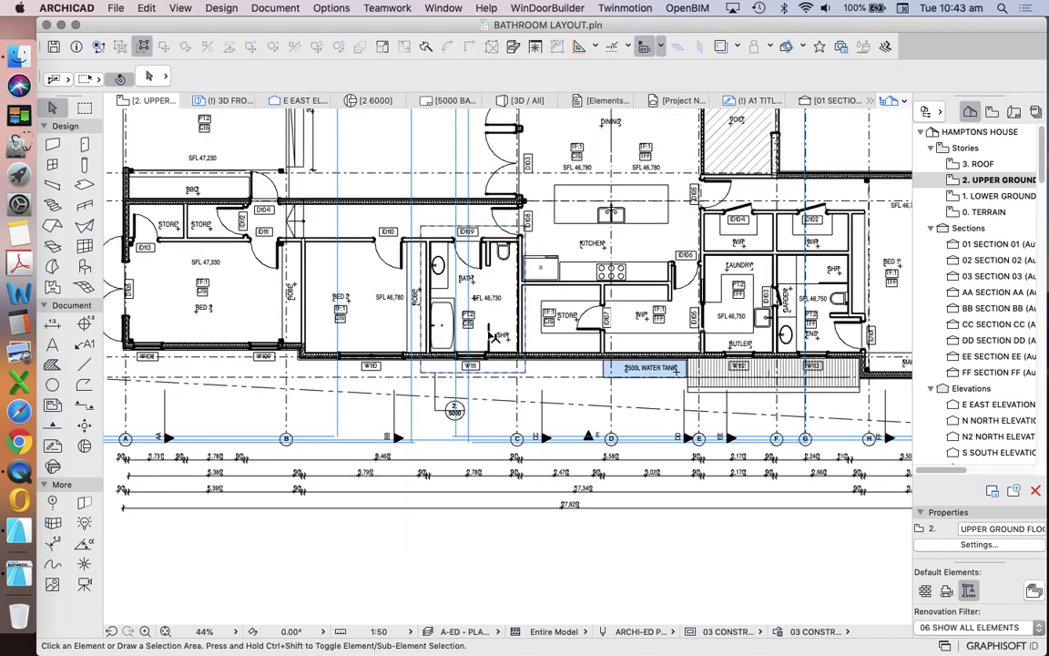
- Open the upper ground floor plan view from the GA PLANS views and examine the bathroom detail marker
scroll(482, 337, up, 2)
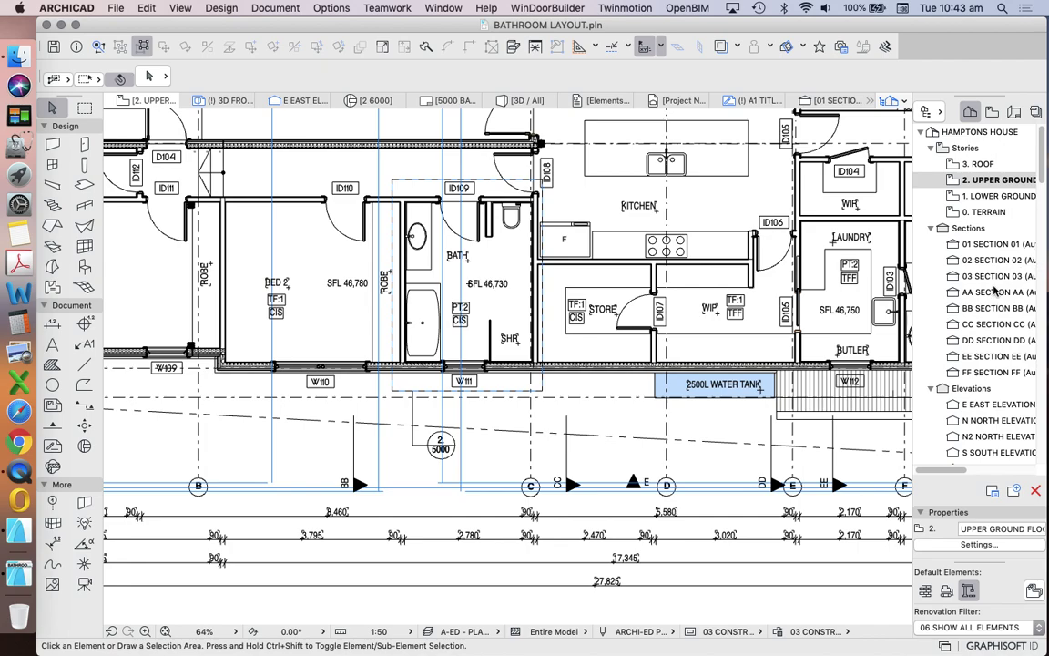
click(992, 111)
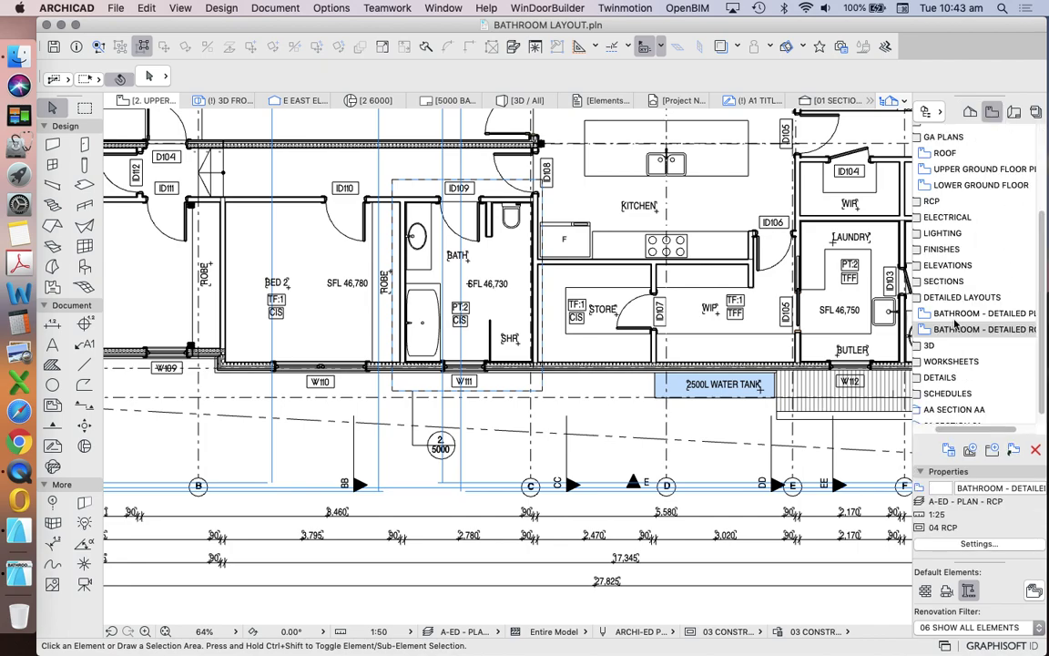
scroll(965, 314, up, 3)
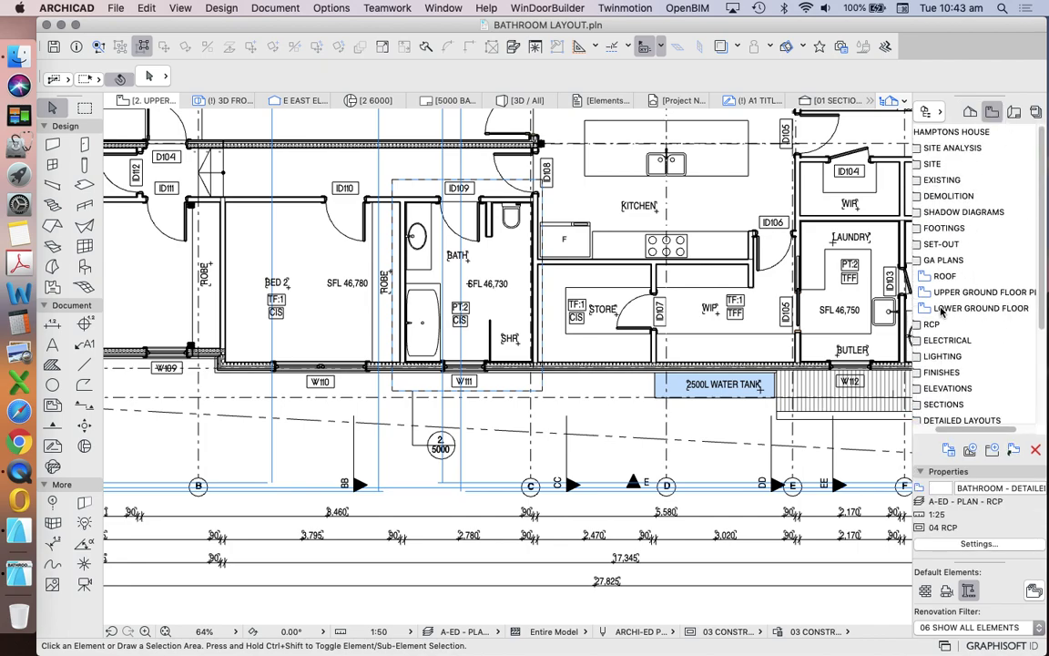
double_click(979, 292)
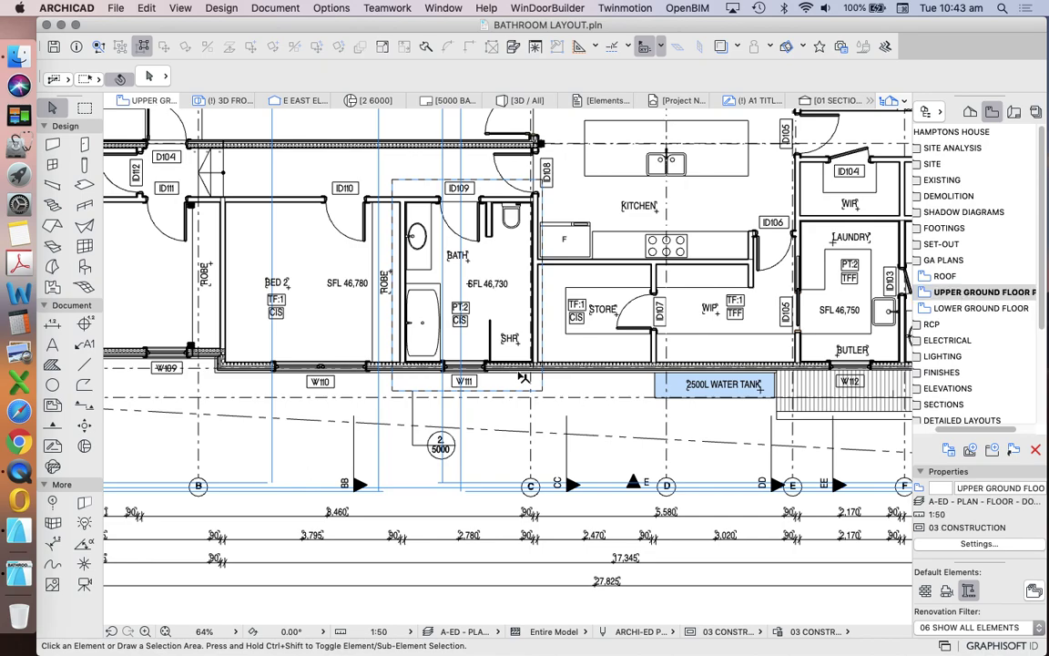
scroll(501, 398, down, 5)
scroll(480, 412, up, 6)
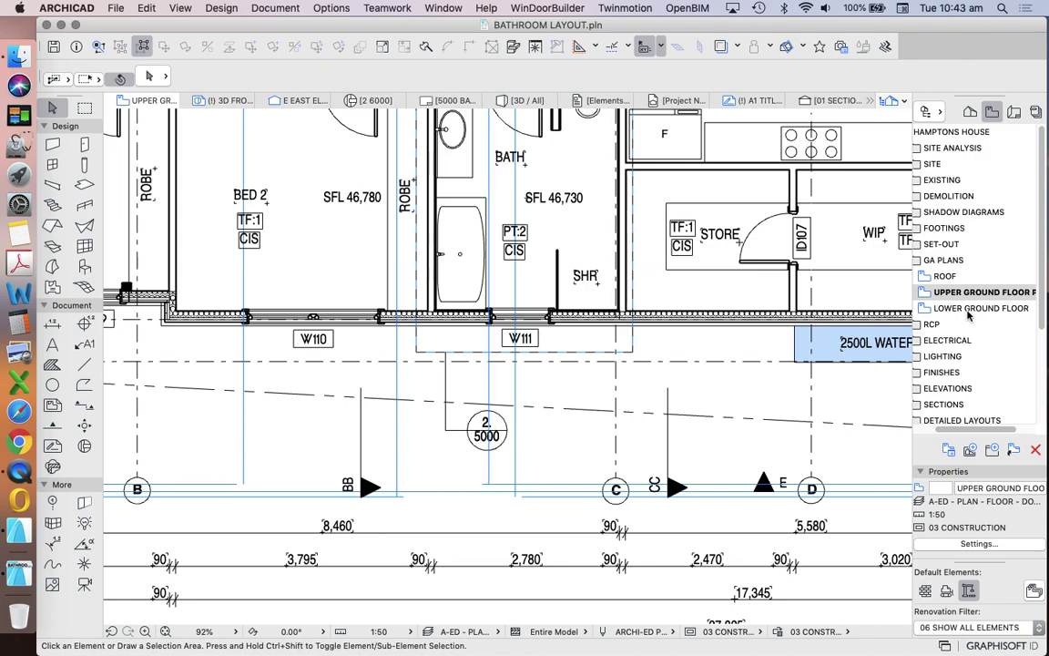
- Open the upper ground floor view from the RCP views and examine the bathroom detail marker there
mouse_move(960, 344)
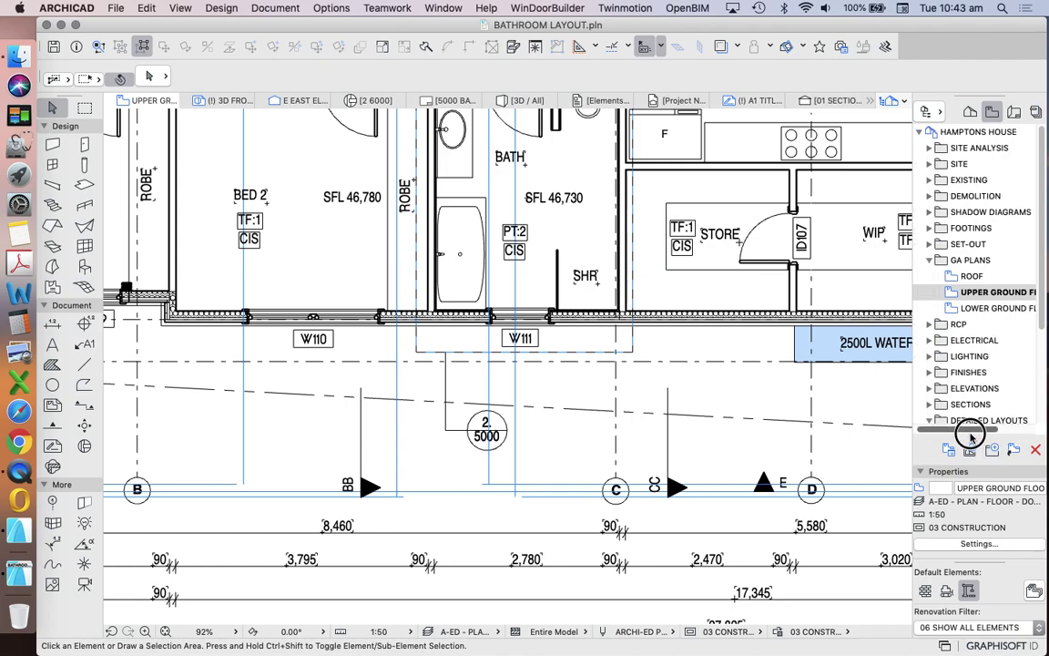
click(933, 324)
double_click(951, 339)
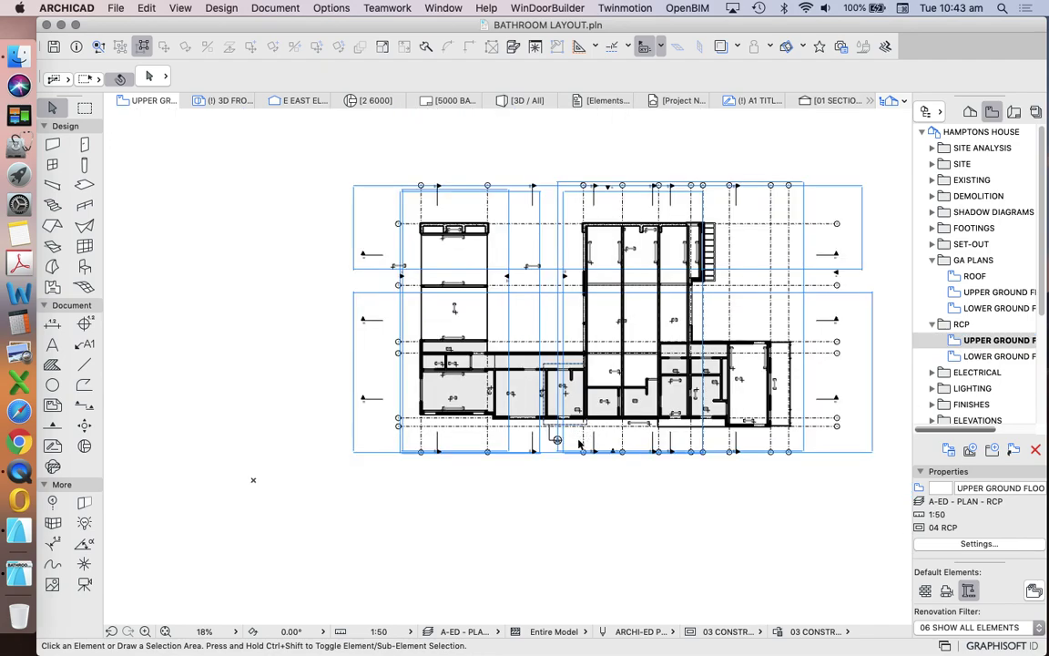
scroll(612, 371, up, 5)
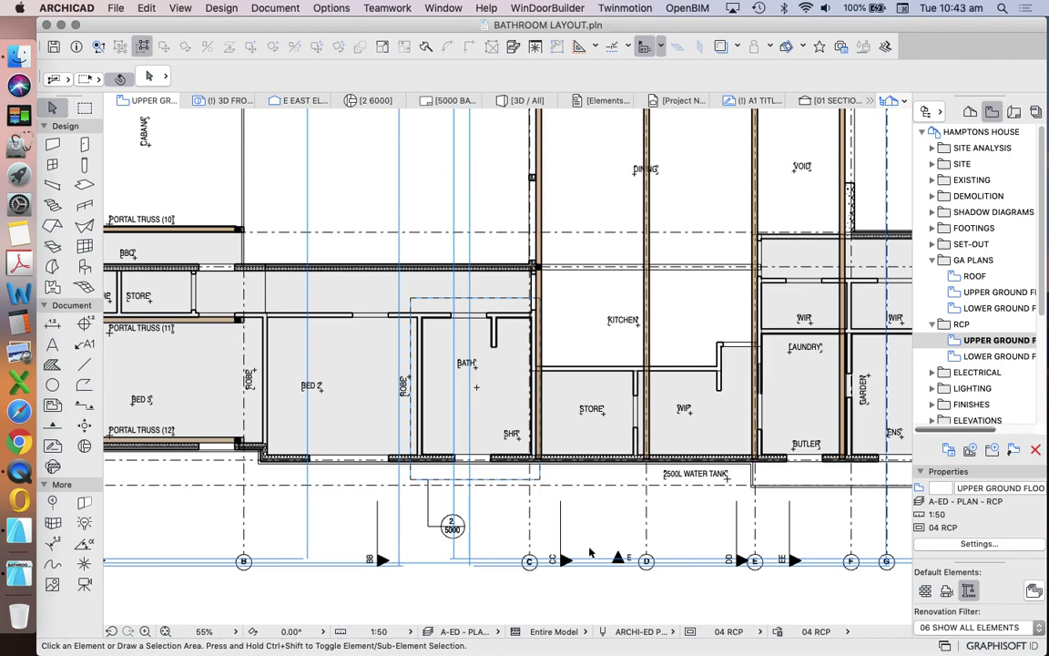
scroll(453, 526, up, 3)
- Turn off the reference ID in the bathroom detail marker's first text row, apply the settings, and deselect the marker
click(455, 528)
scroll(459, 530, up, 3)
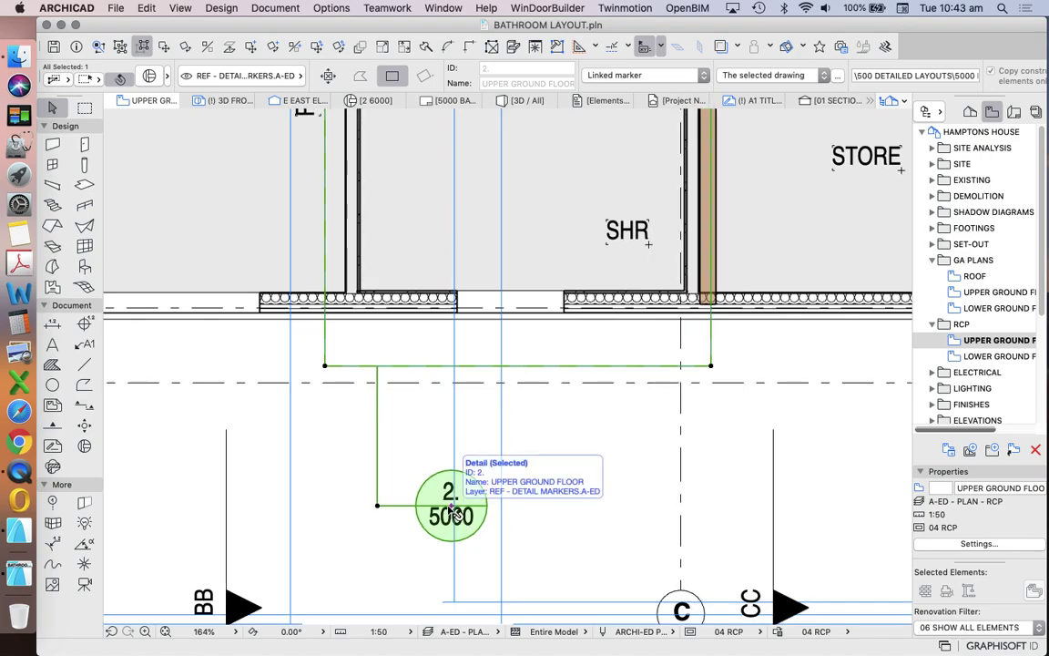
scroll(452, 510, down, 5)
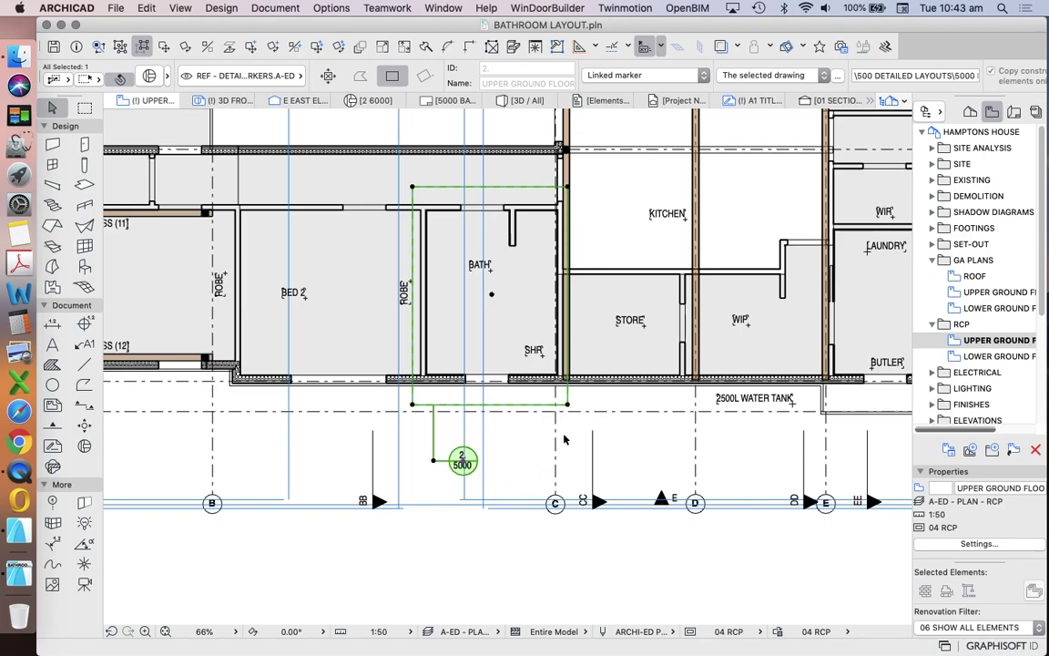
scroll(489, 430, up, 3)
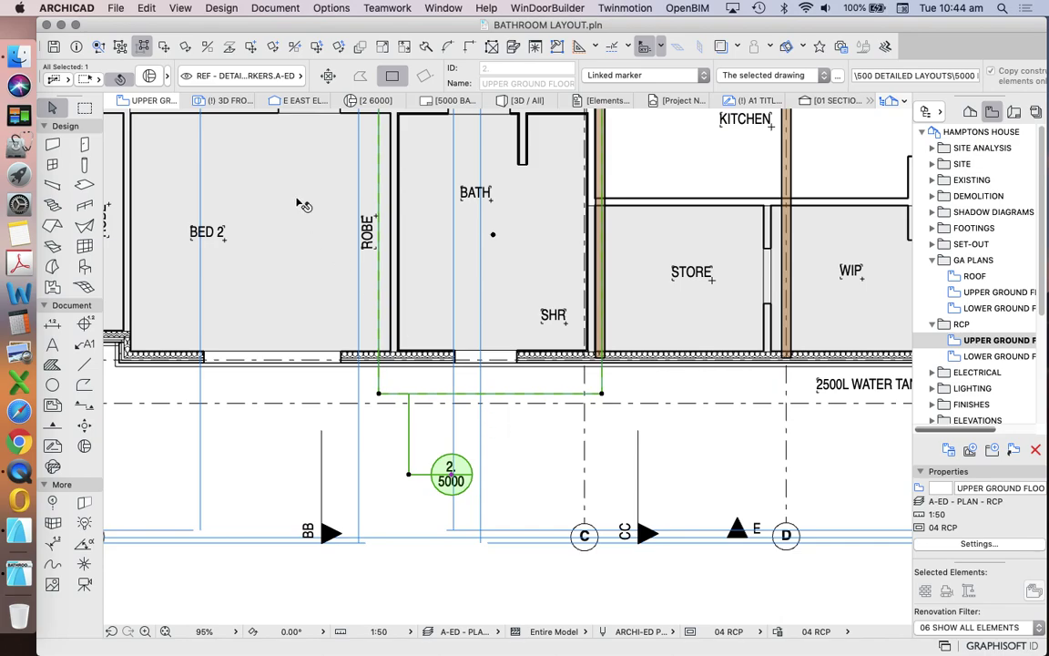
click(119, 77)
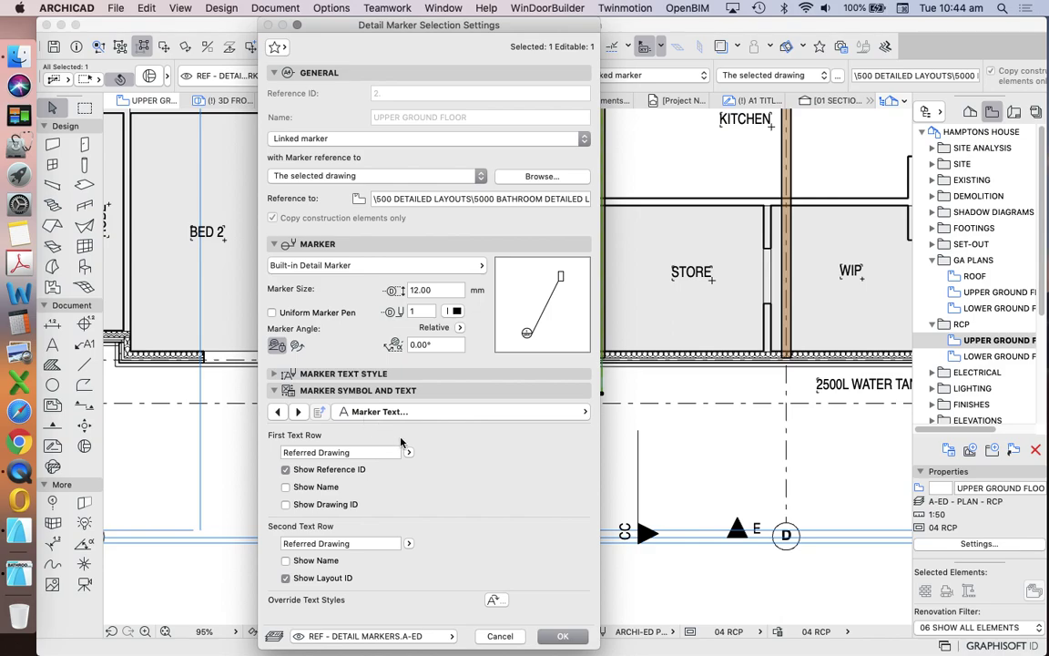
click(285, 469)
click(562, 635)
click(545, 558)
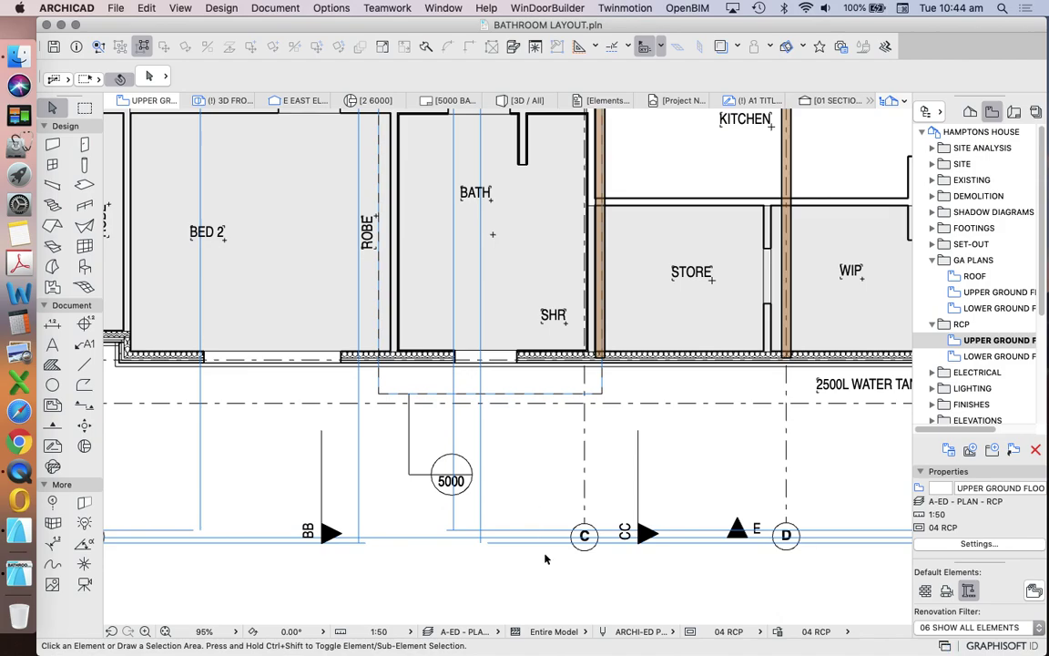
- Change the bathroom detail marker's first text row to the custom text 1&2, apply it, and deselect the marker
click(410, 476)
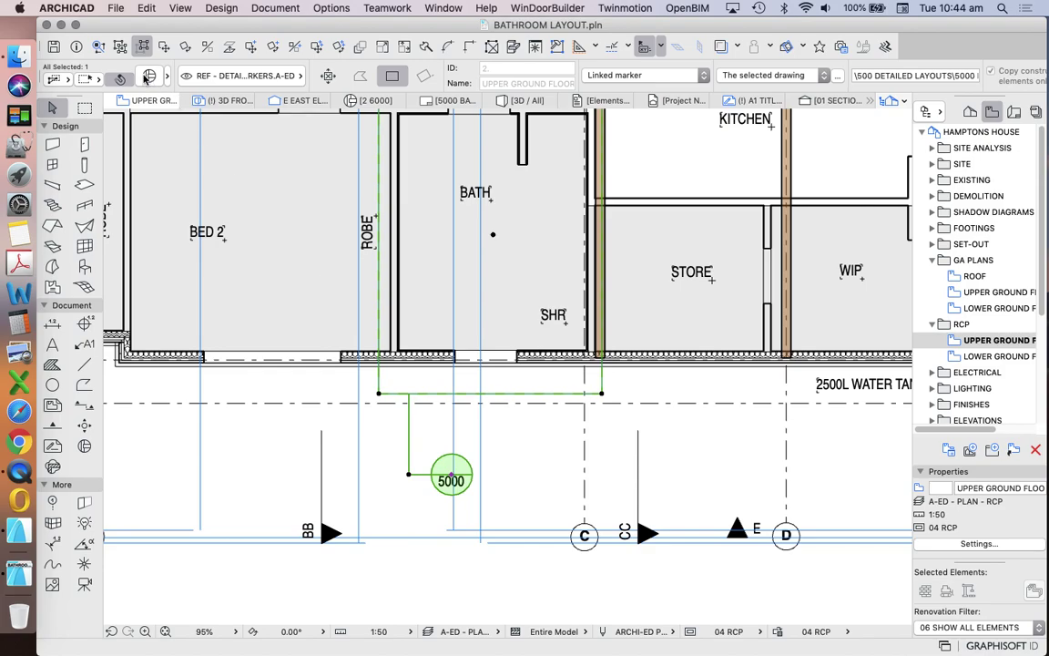
click(148, 76)
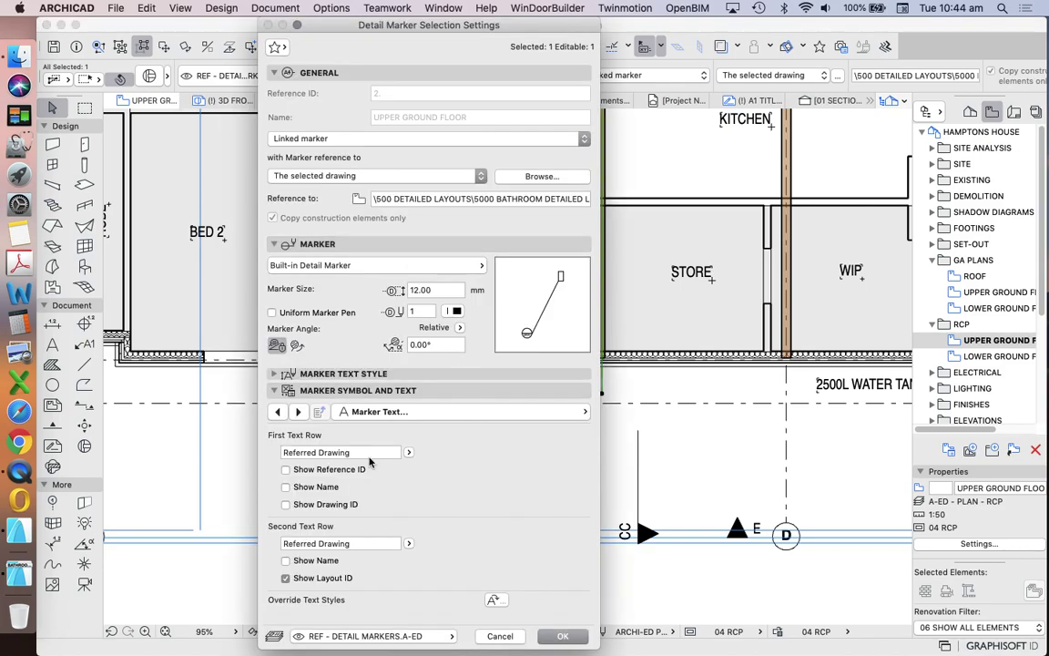
click(410, 457)
click(437, 447)
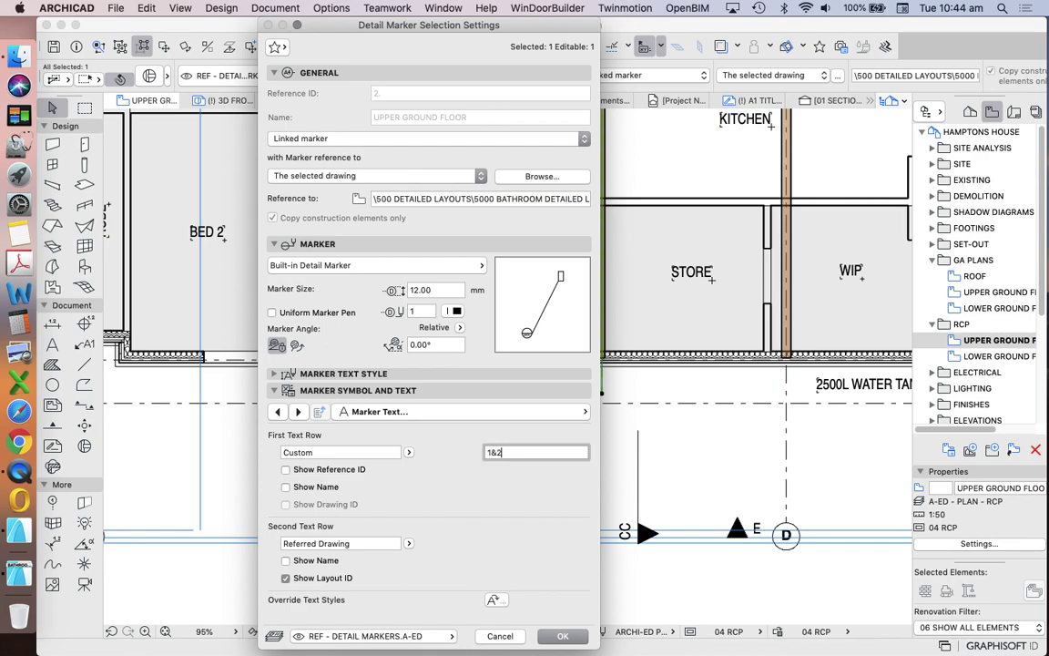
key(Return)
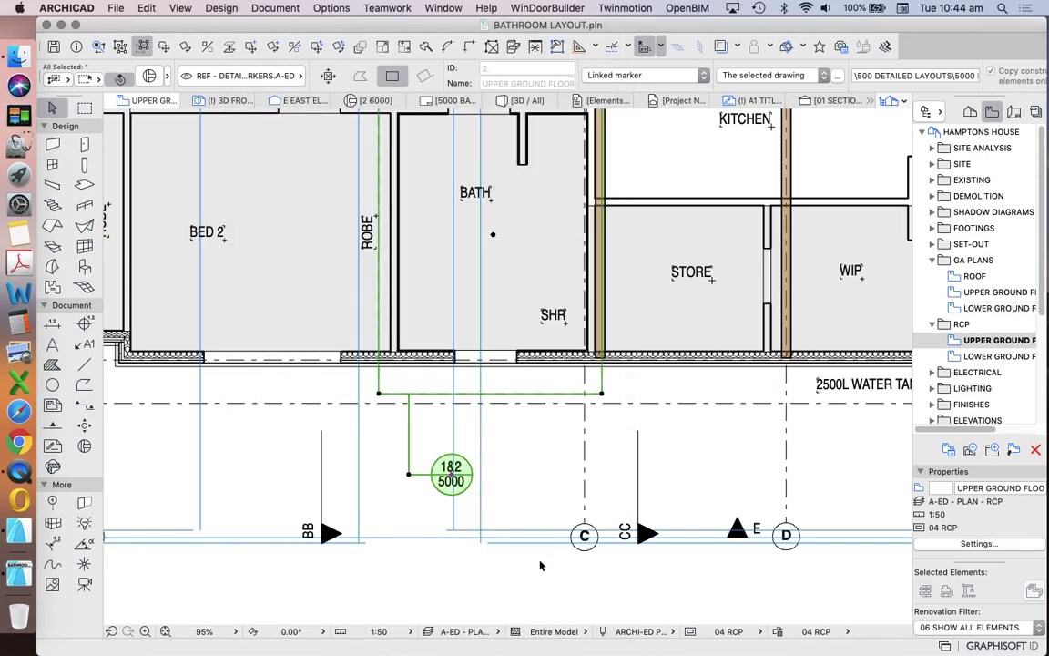
click(485, 595)
- Switch the bathroom detail marker's first text row from custom text back to Referred Drawing, apply it, and deselect the marker
scroll(450, 473, up, 3)
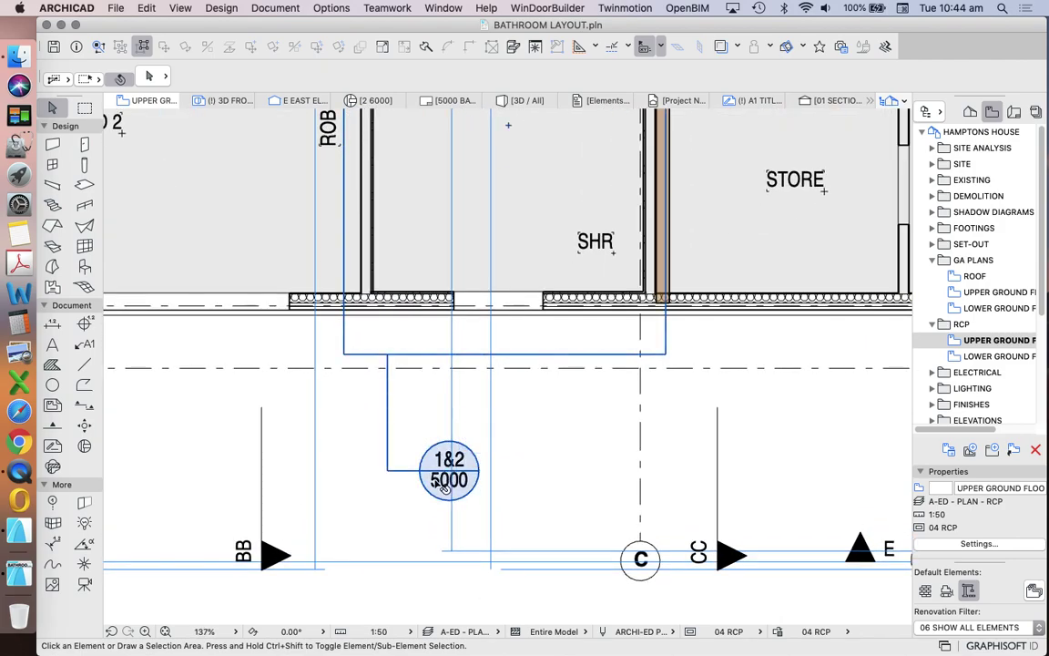
click(444, 476)
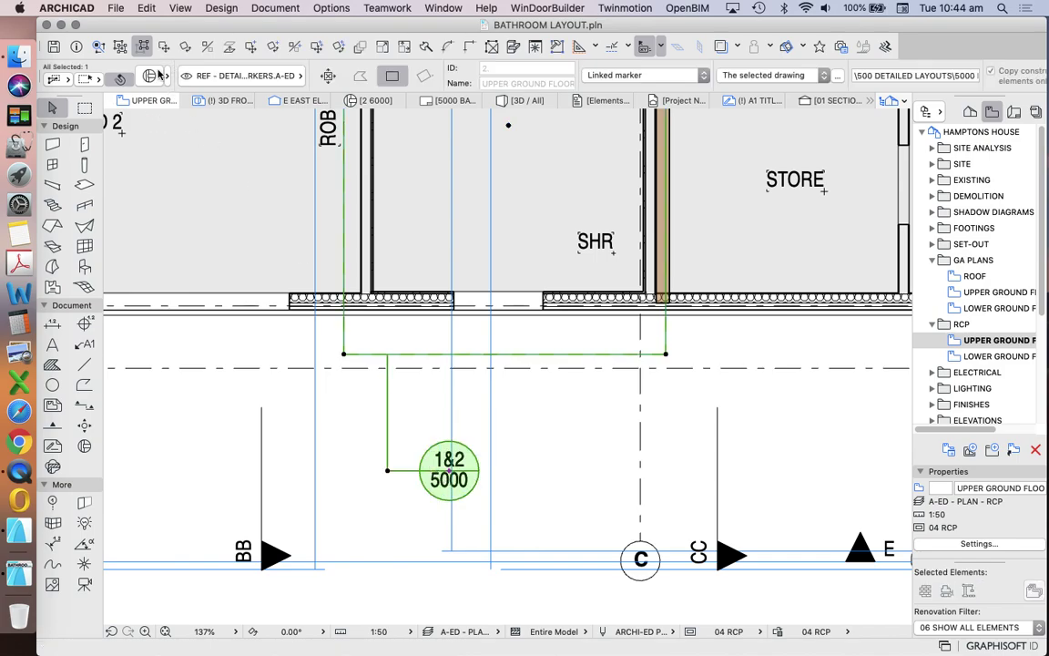
click(121, 76)
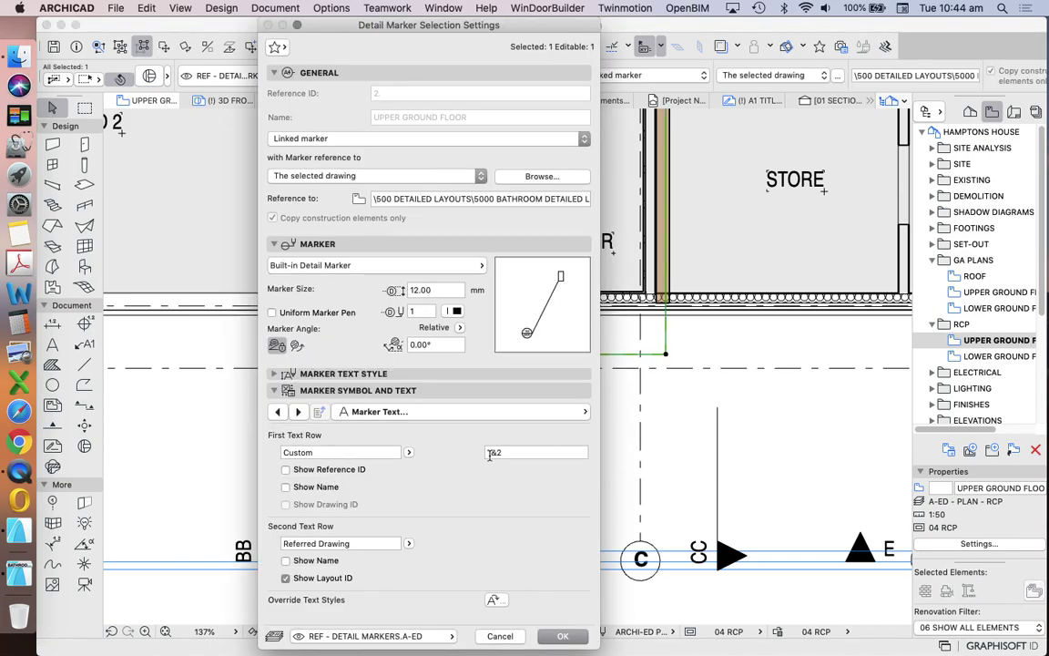
click(409, 452)
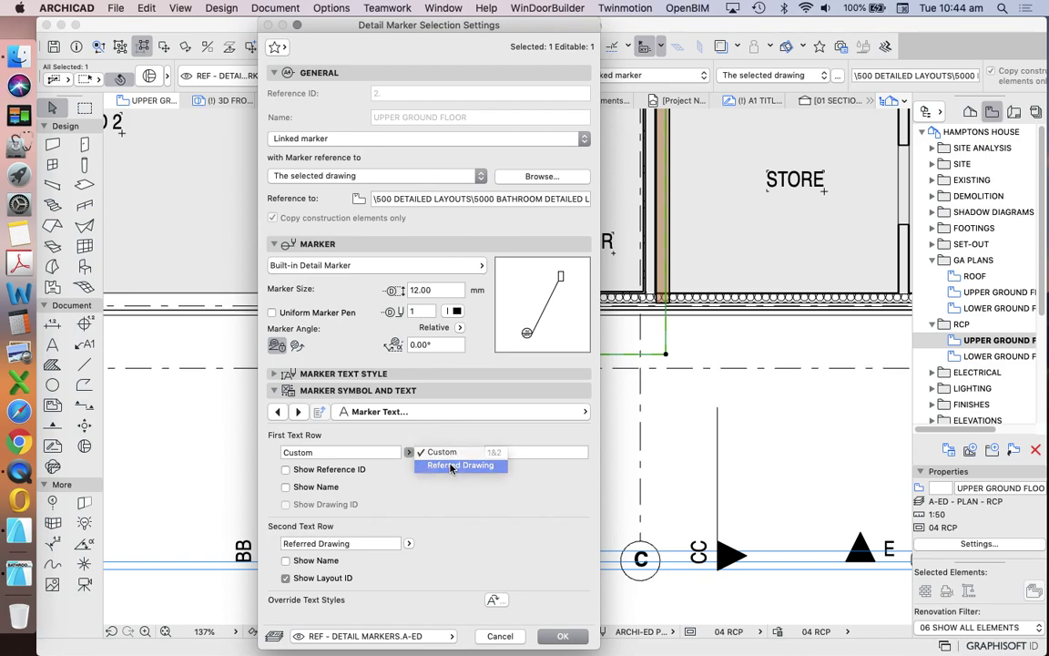
click(455, 466)
click(562, 636)
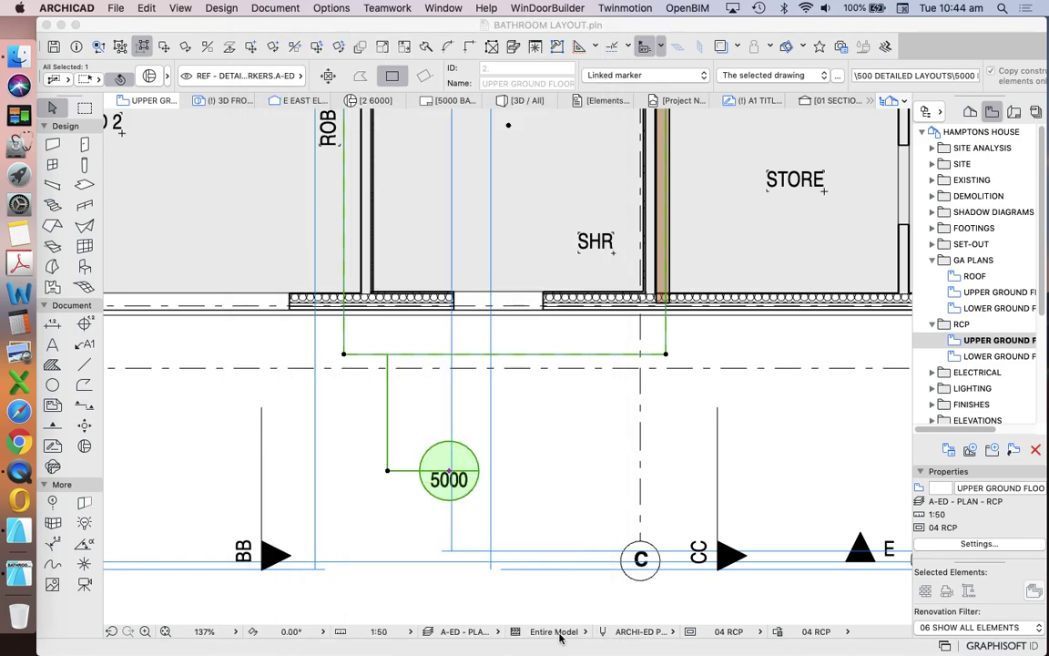
click(461, 428)
scroll(461, 426, down, 3)
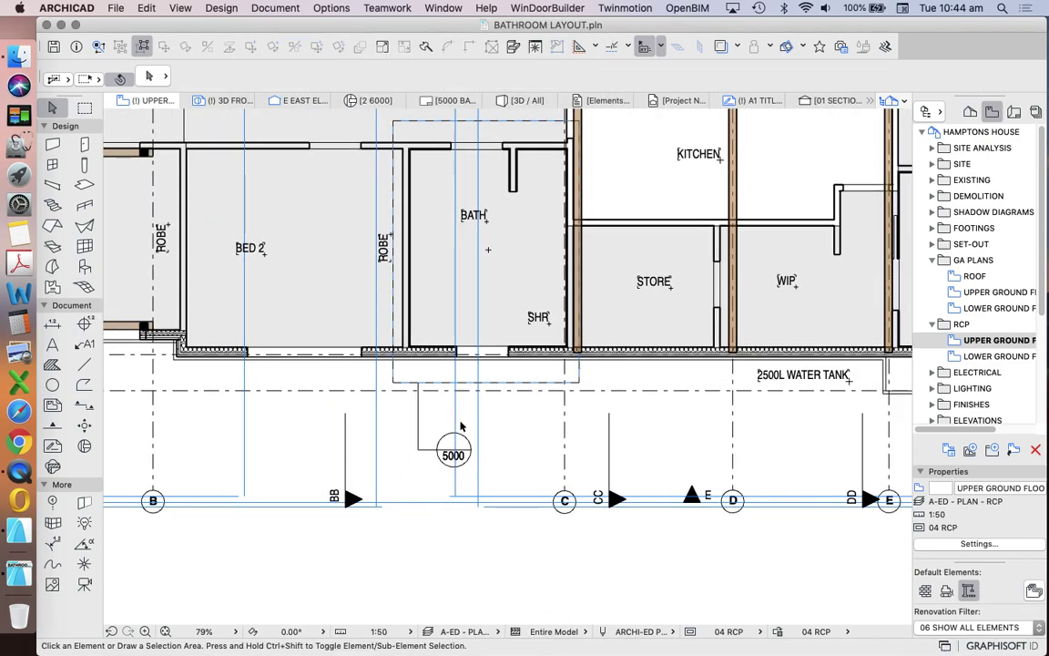
- Open layout 5000 BATHROOM DETAILED LAYOUT from the 500 DETAILED LAYOUTS subset
click(1014, 111)
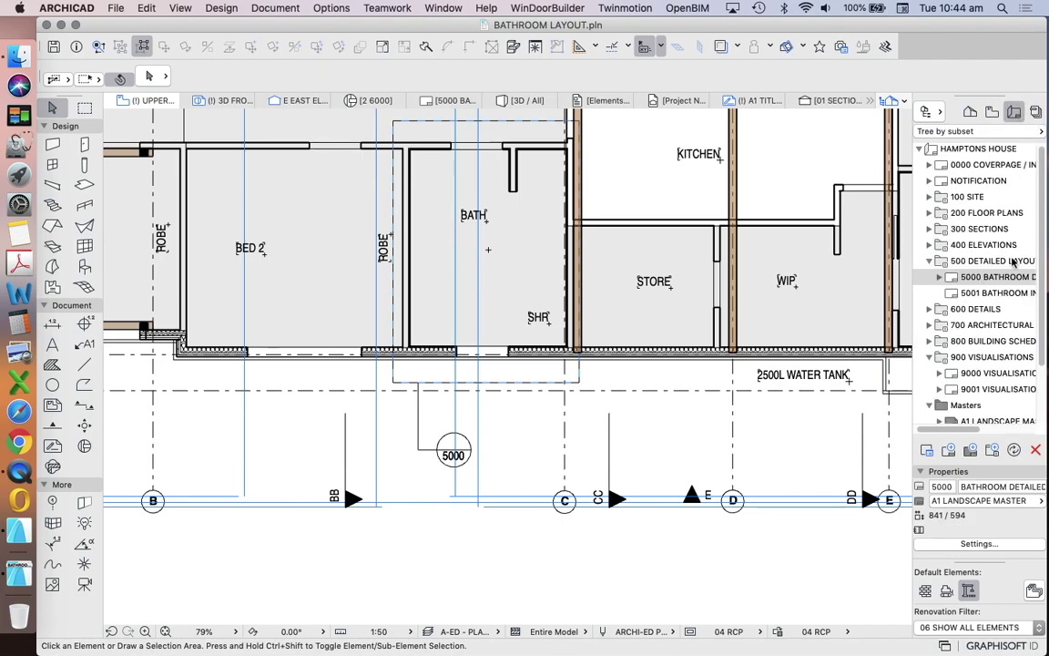
click(990, 277)
double_click(991, 278)
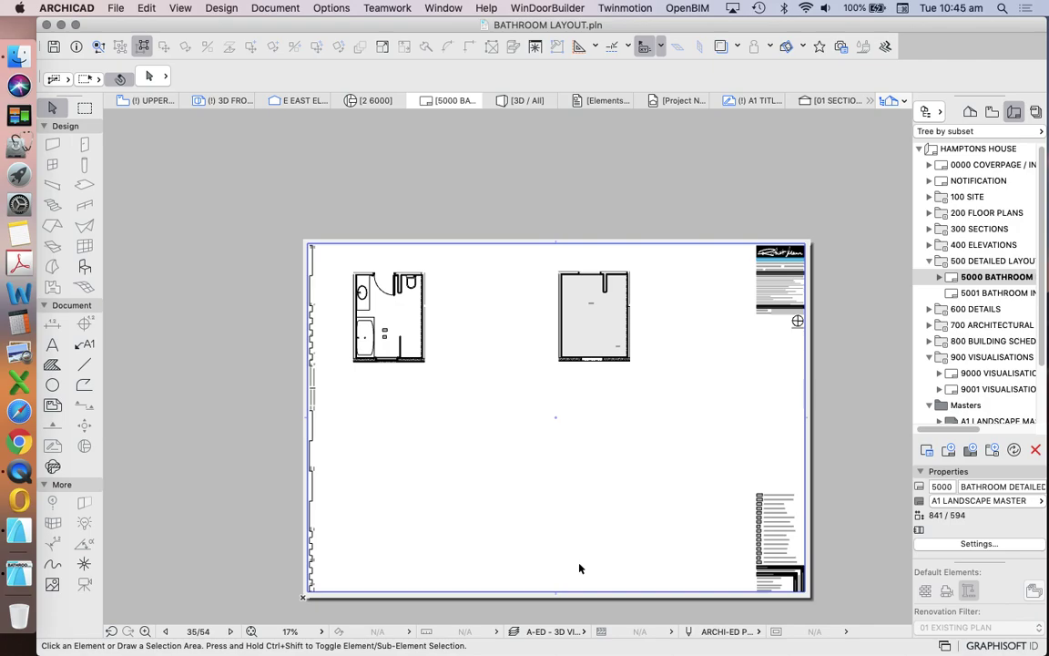
- Apply a custom scale of 1:25 in the view settings of the BATHROOM - DETAILED RCP view
click(992, 111)
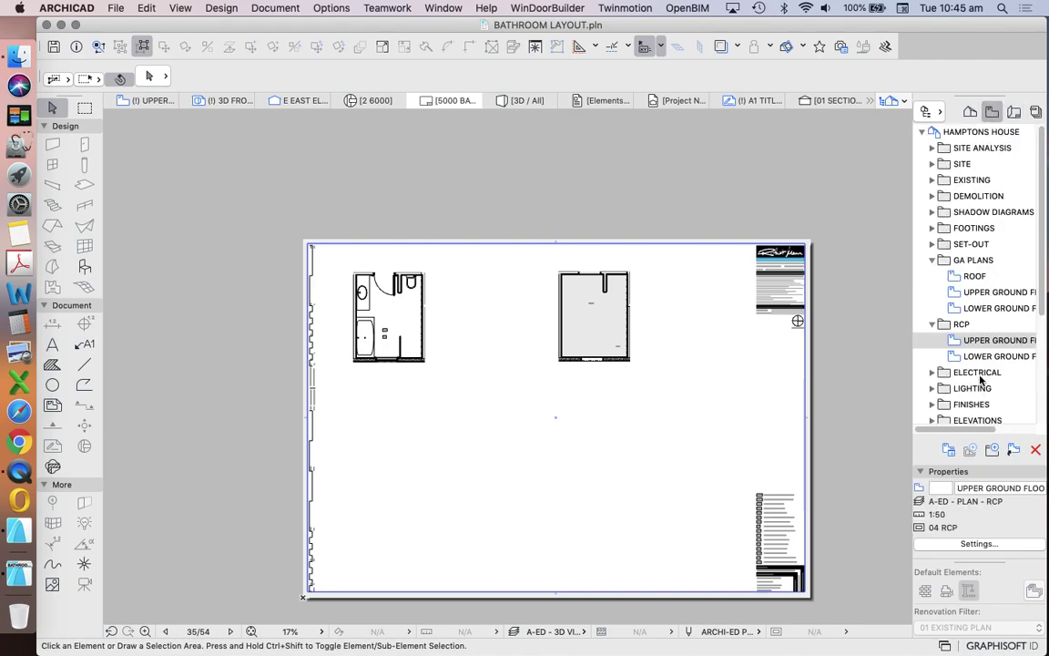
scroll(974, 346, down, 5)
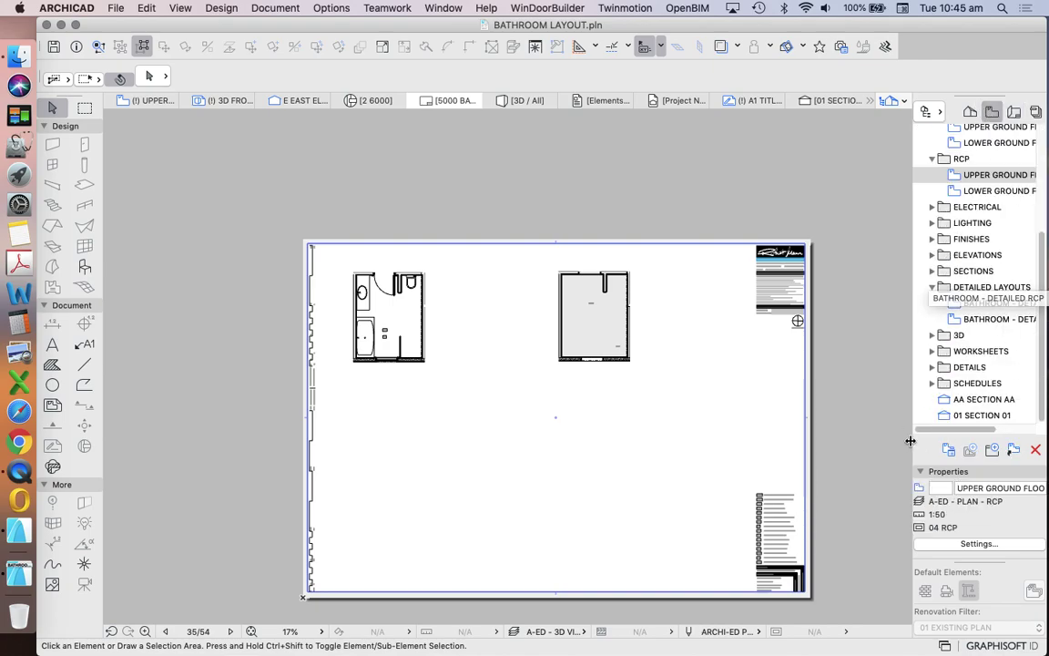
right_click(993, 317)
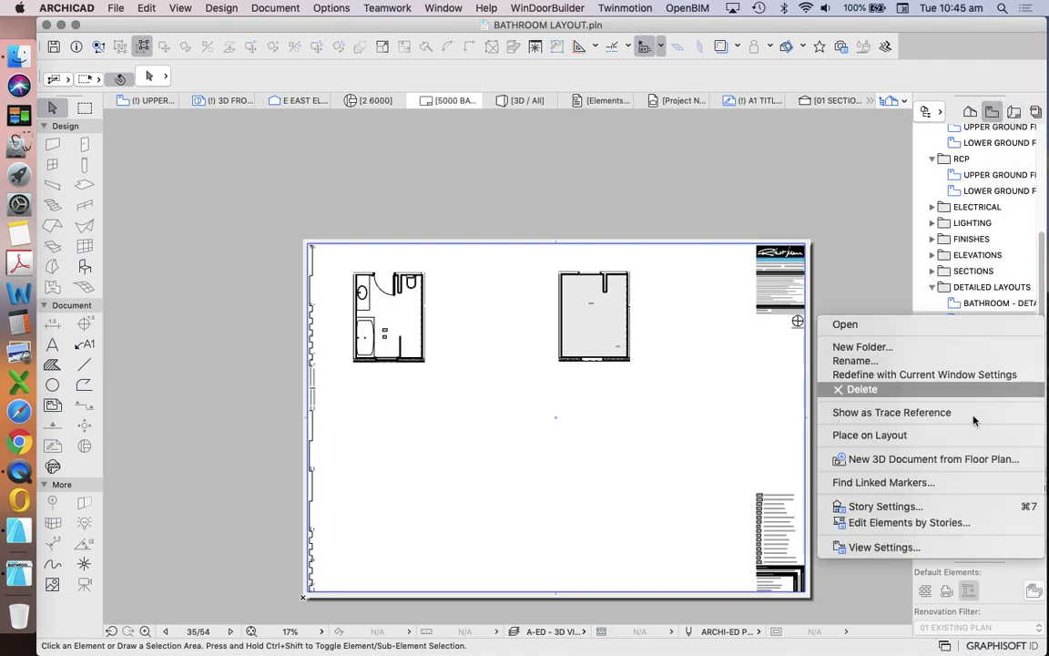
click(921, 547)
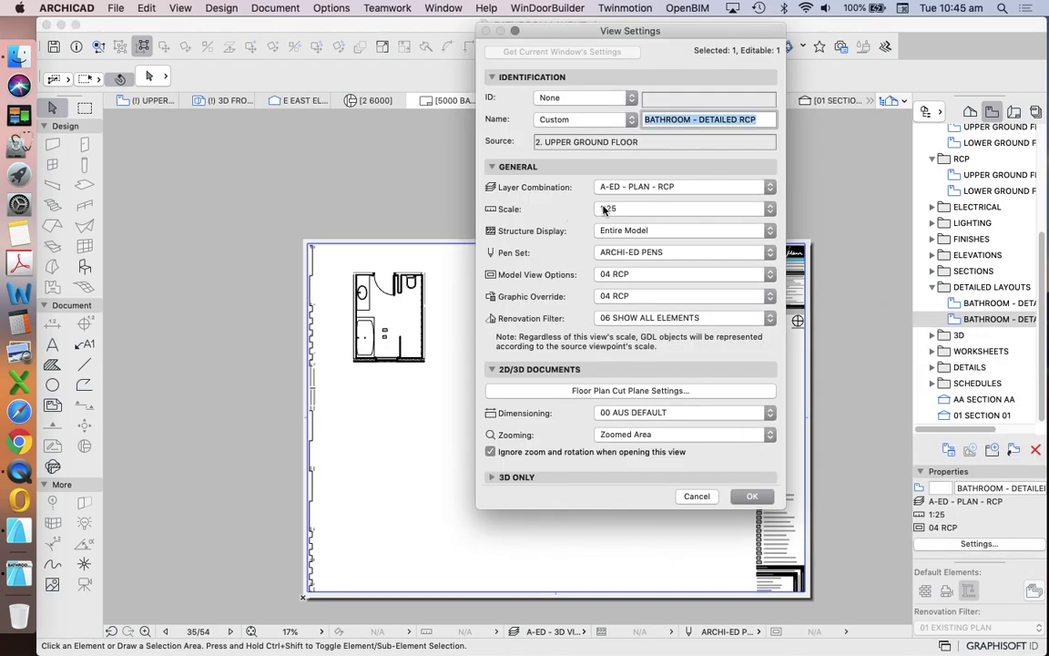
click(643, 209)
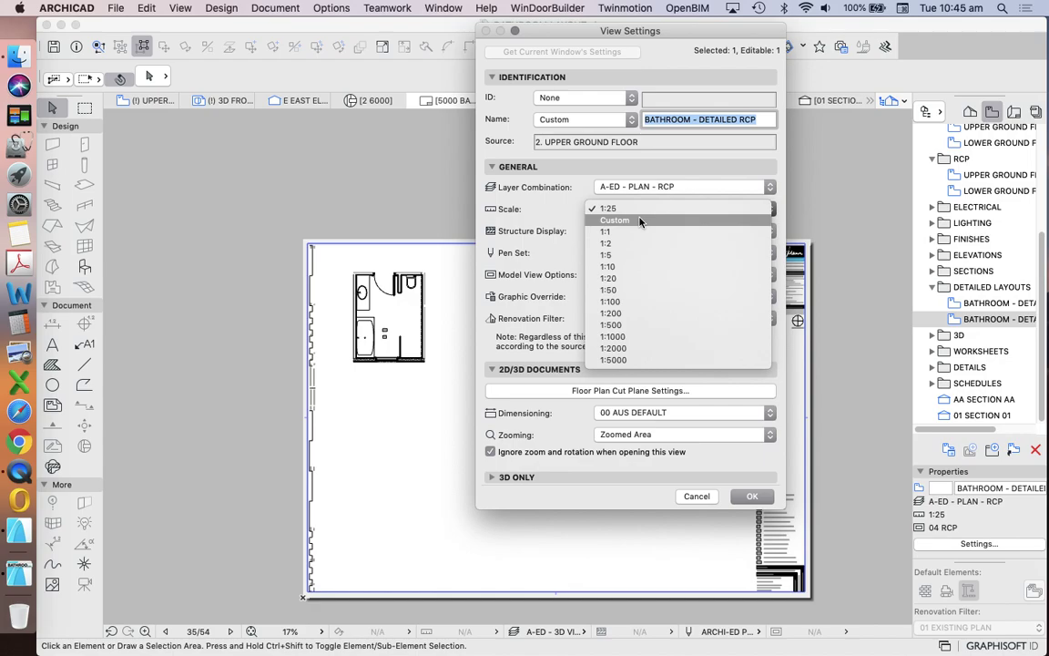
click(640, 222)
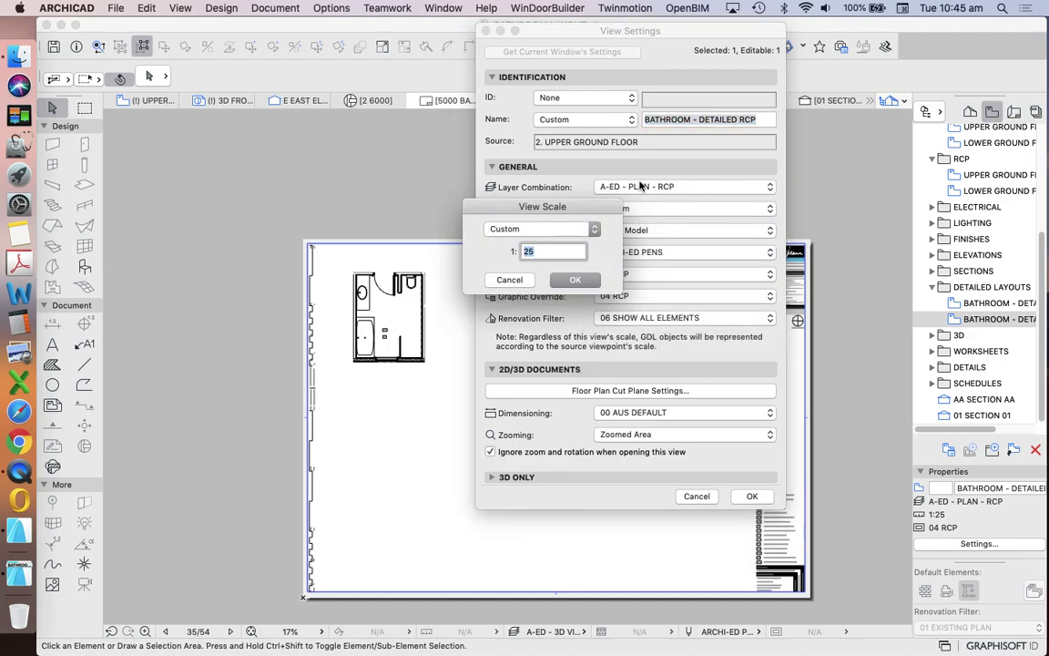
key(Return)
click(750, 497)
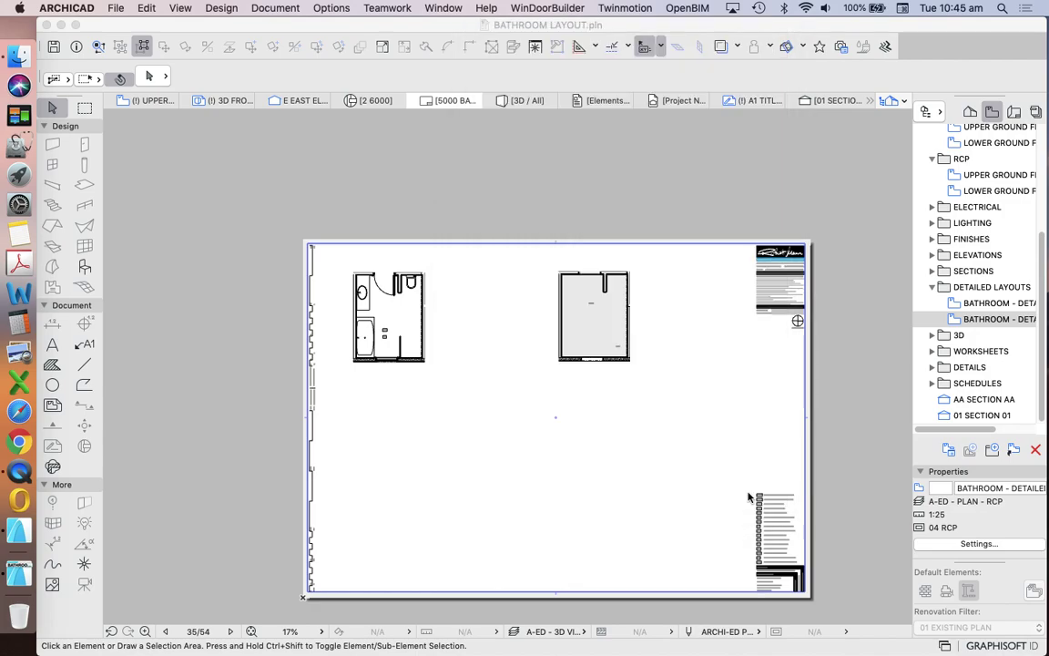